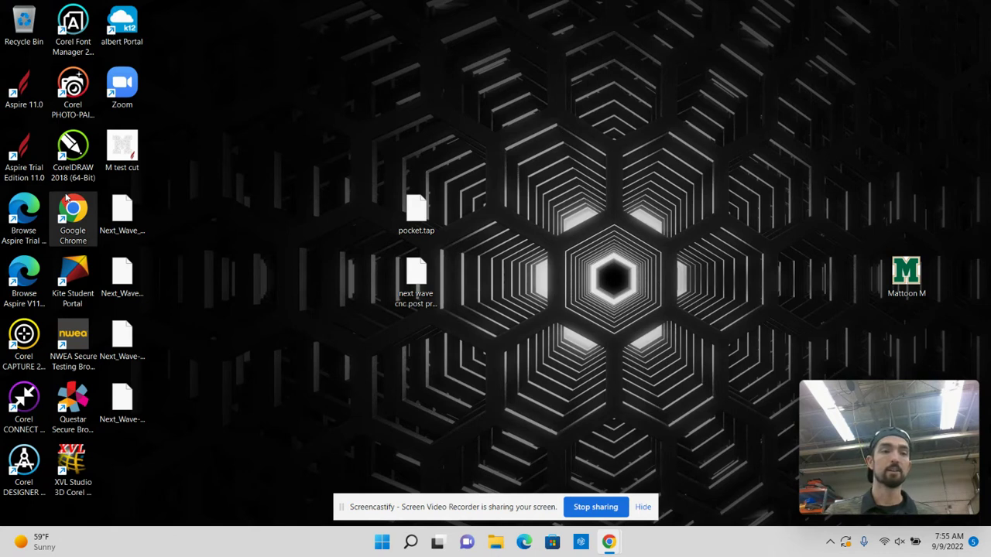
Step: Launch Aspire 11.0 and create a new file
{"action": "left_click_drag", "start_coordinate": [67, 198], "coordinate": [127, 474]}
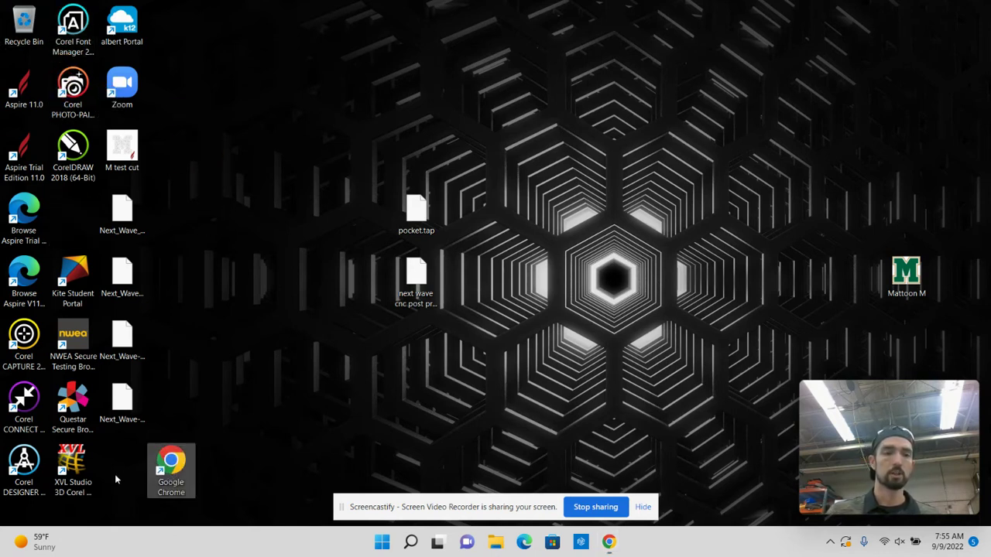
{"action": "left_click", "coordinate": [15, 91]}
{"action": "double_click", "coordinate": [14, 91]}
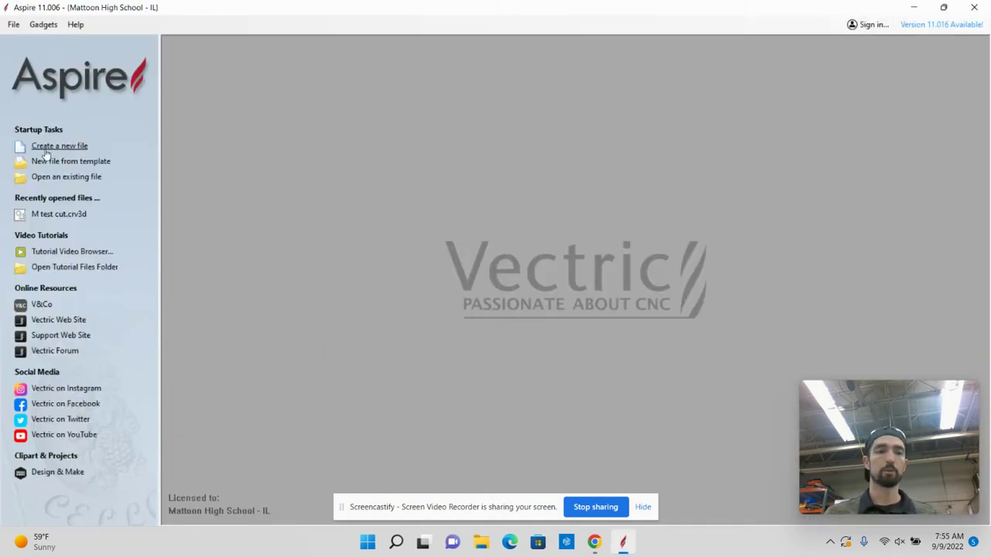
{"action": "left_click", "coordinate": [44, 147]}
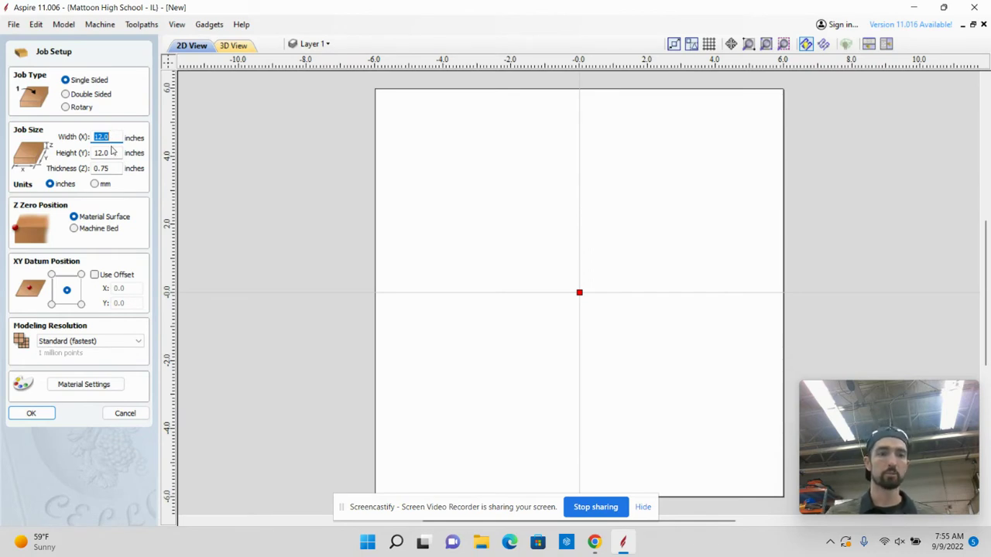
Step: Set up the single-sided job as 12 x 12 inches, 0.75 inch thick, with the XY datum at the centre
{"action": "left_click", "coordinate": [113, 168]}
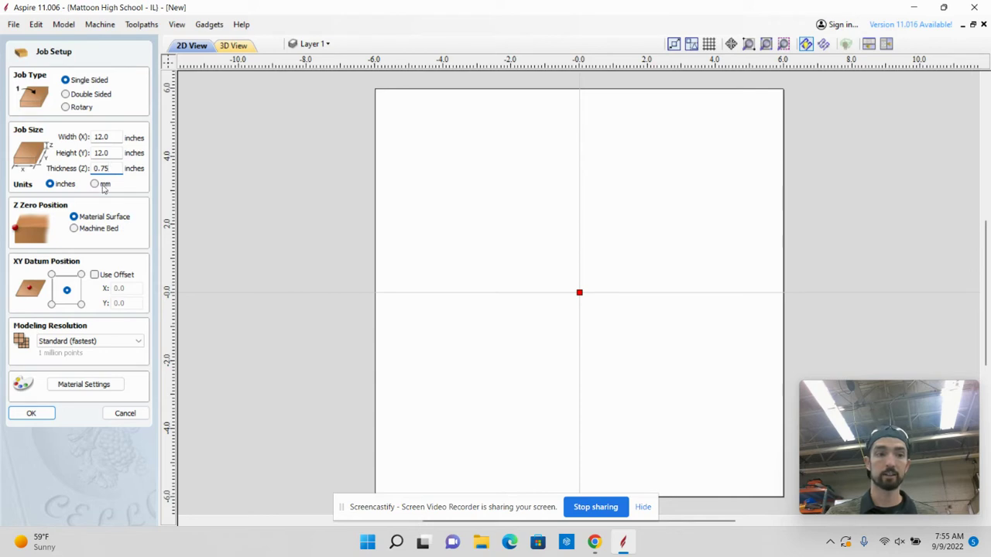
{"action": "left_click", "coordinate": [70, 292]}
{"action": "left_click", "coordinate": [35, 413]}
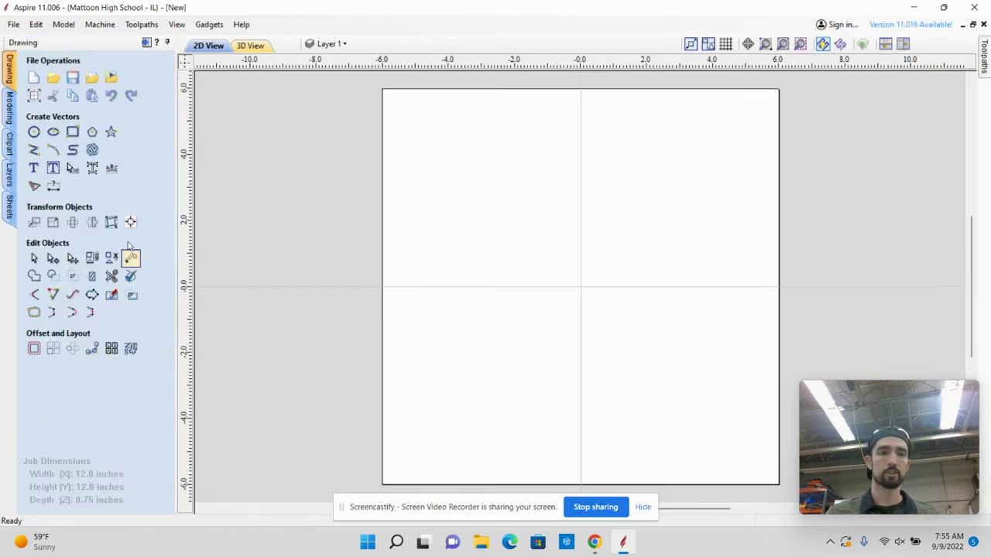
Step: Create the text "MHS SOCCER" in Times New Roman at 0.5 inch height
{"action": "left_click", "coordinate": [33, 167]}
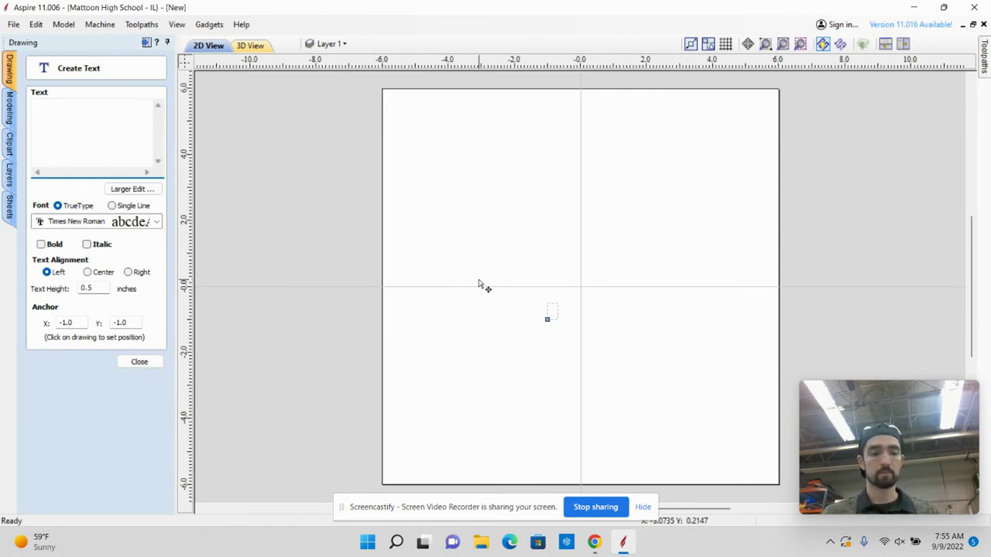
{"action": "type", "text": "M"}
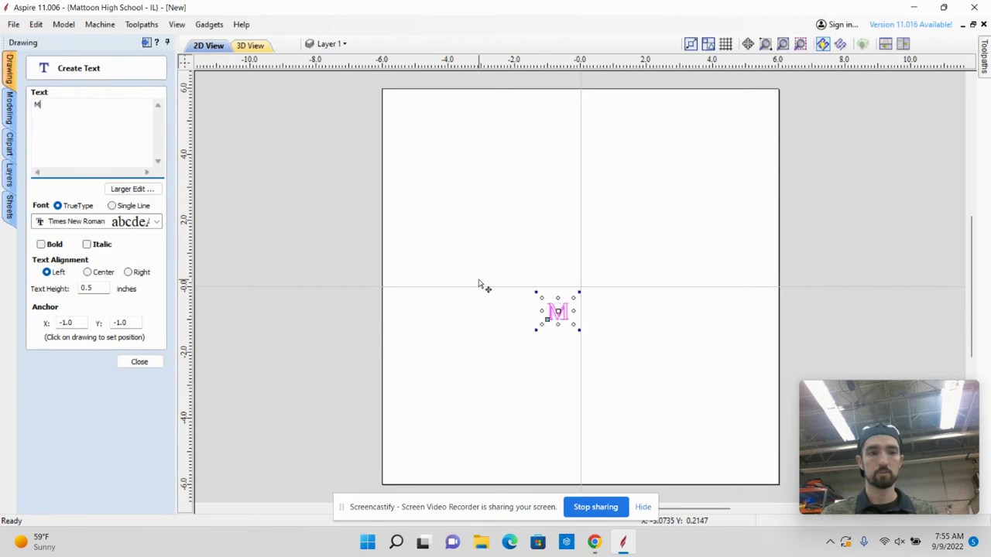
{"action": "type", "text": "HS So"}
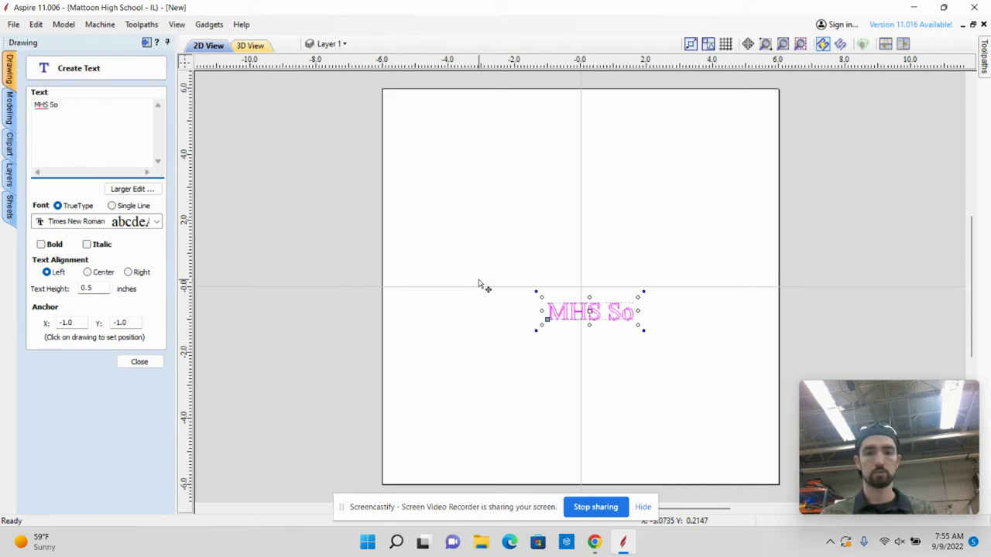
{"action": "key", "text": "BackSpace"}
{"action": "type", "text": "O"}
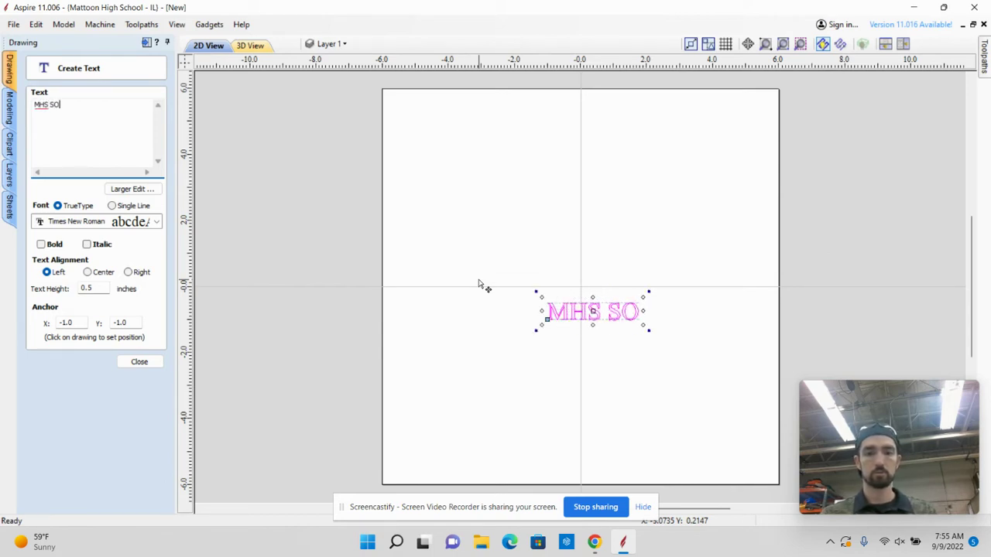
{"action": "type", "text": "CCER"}
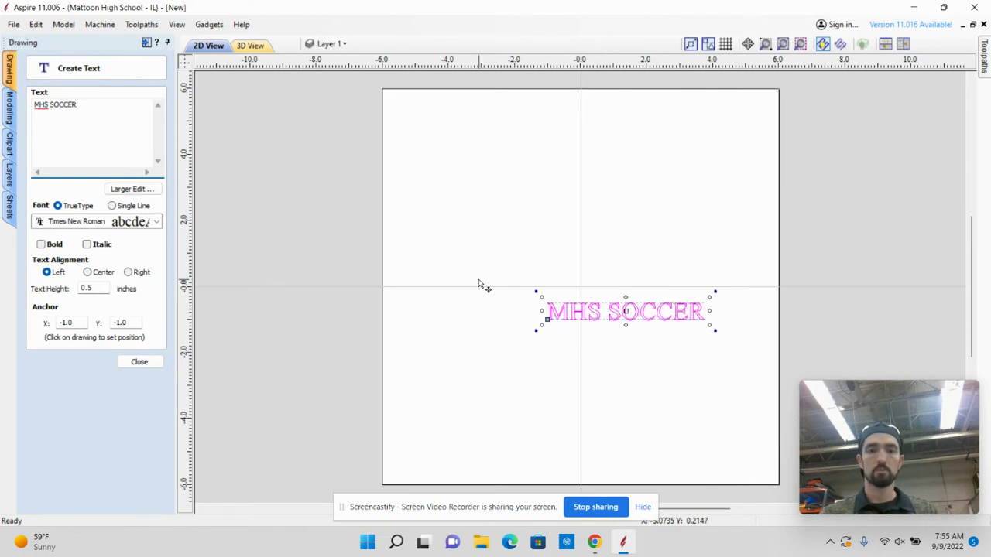
Step: Move the MHS SOCCER text near the board's lower edge and scale it up to about 3.19 inches high
{"action": "left_click", "coordinate": [593, 256]}
{"action": "left_click", "coordinate": [613, 310]}
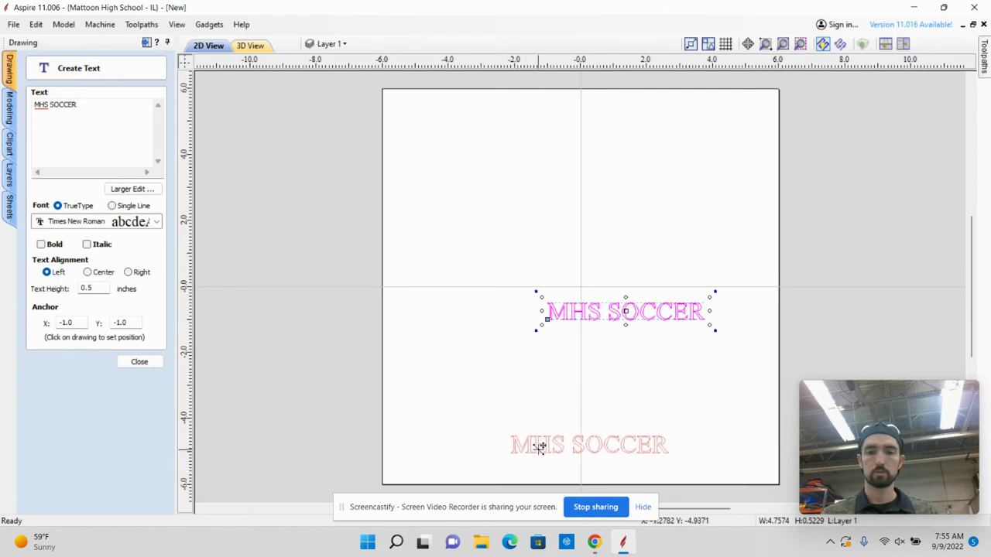
{"action": "left_click", "coordinate": [508, 434]}
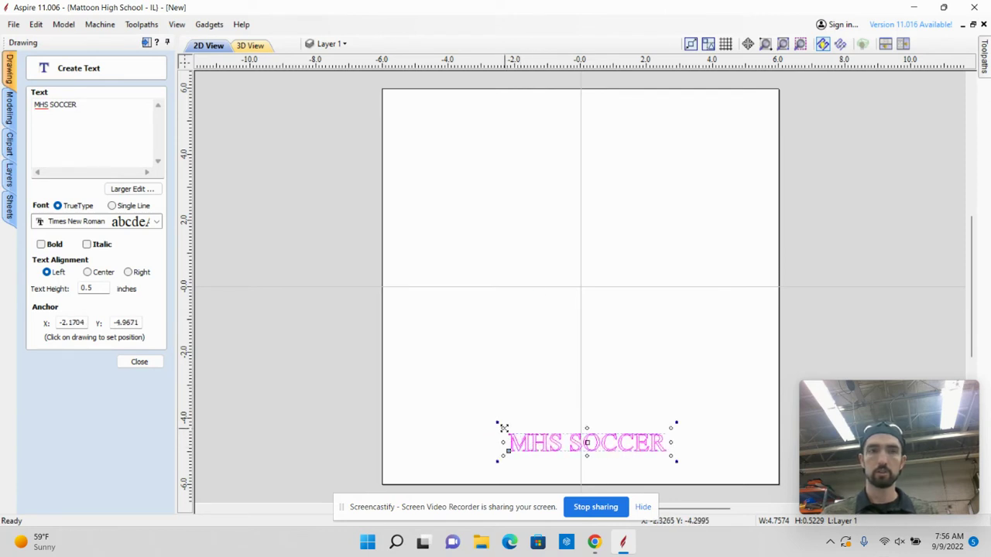
{"action": "left_click_drag", "start_coordinate": [504, 427], "coordinate": [400, 345]}
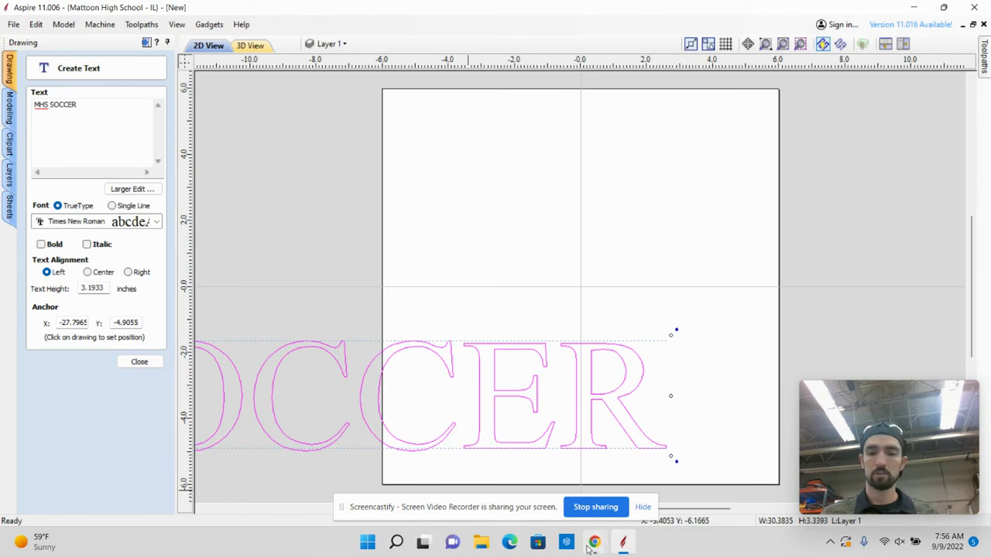
{"action": "mouse_move", "coordinate": [596, 544]}
{"action": "left_click", "coordinate": [499, 484]}
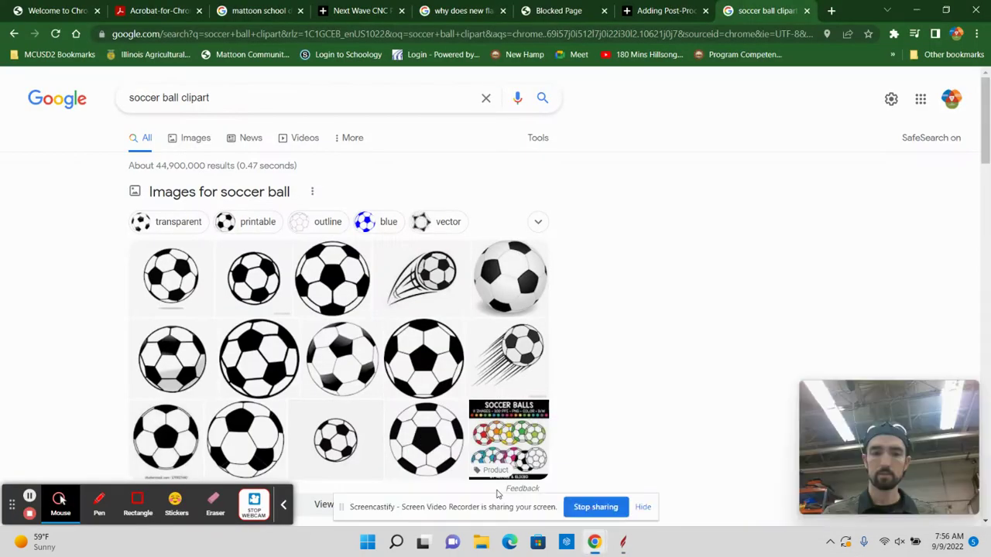
{"action": "left_click", "coordinate": [30, 496]}
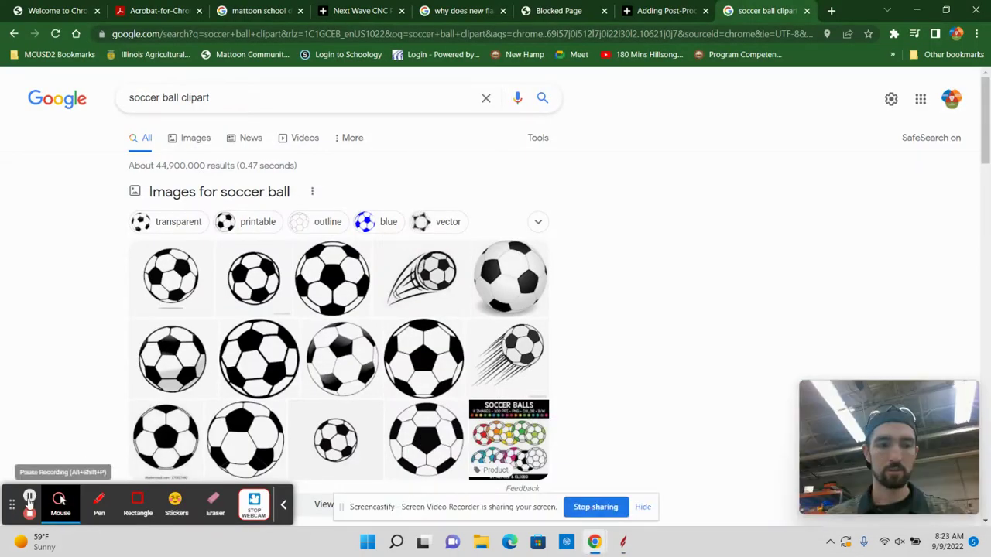
{"action": "left_click", "coordinate": [624, 544]}
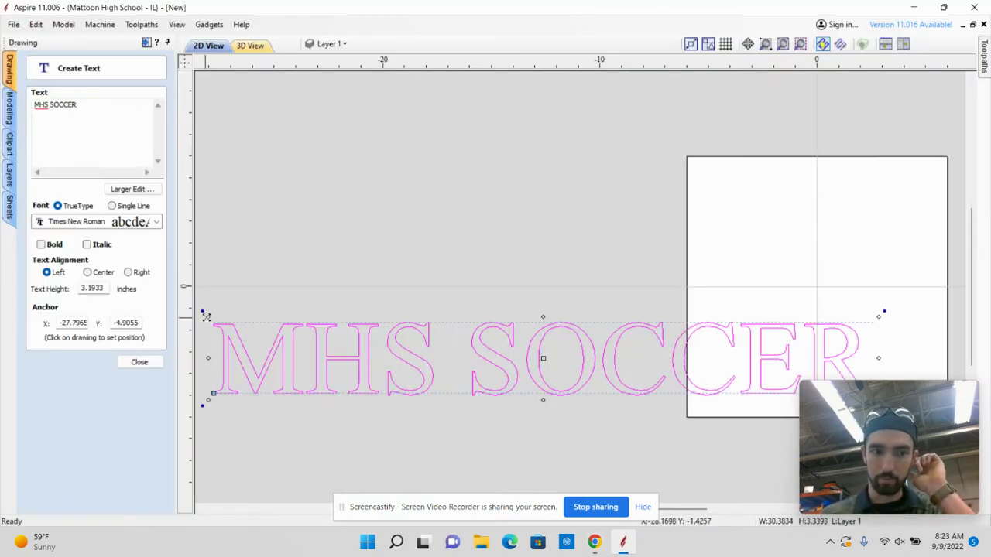
Step: Scale the MHS SOCCER text down to about 0.87 inch high to fit within the board, and deselect it
{"action": "left_click_drag", "start_coordinate": [208, 318], "coordinate": [745, 375]}
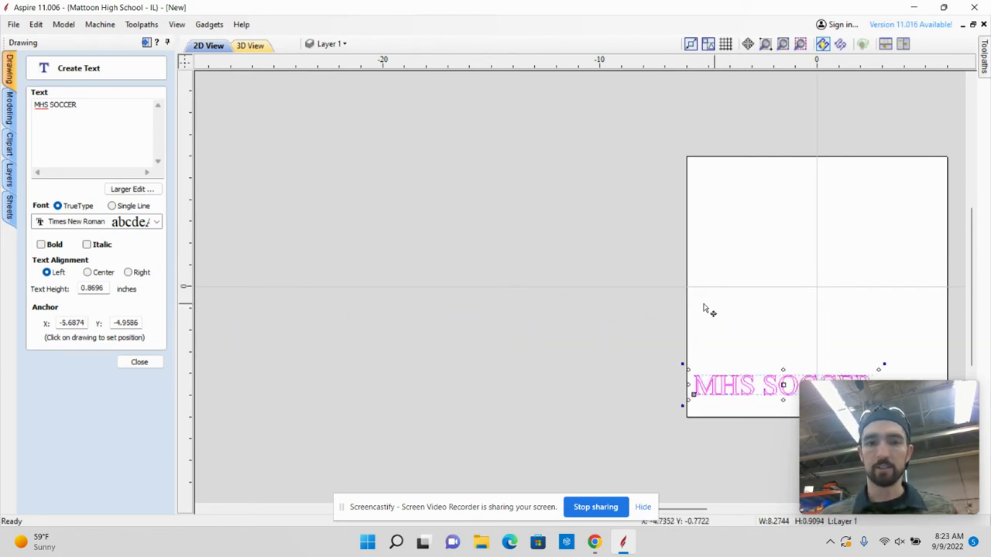
{"action": "left_click", "coordinate": [614, 328]}
{"action": "scroll", "coordinate": [579, 279], "scroll_direction": "down", "scroll_amount": 3}
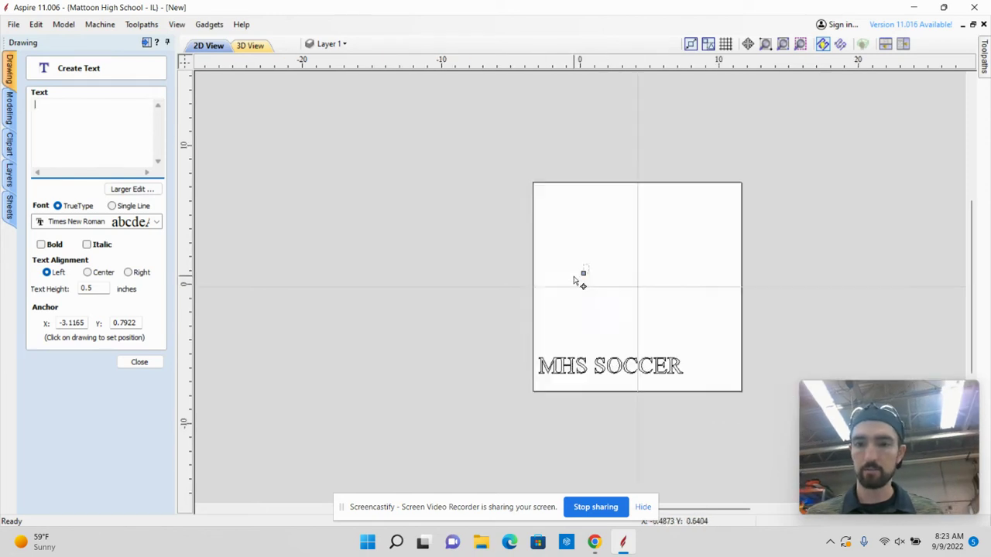
{"action": "scroll", "coordinate": [579, 314], "scroll_direction": "up", "scroll_amount": 2}
{"action": "scroll", "coordinate": [621, 286], "scroll_direction": "up", "scroll_amount": 3}
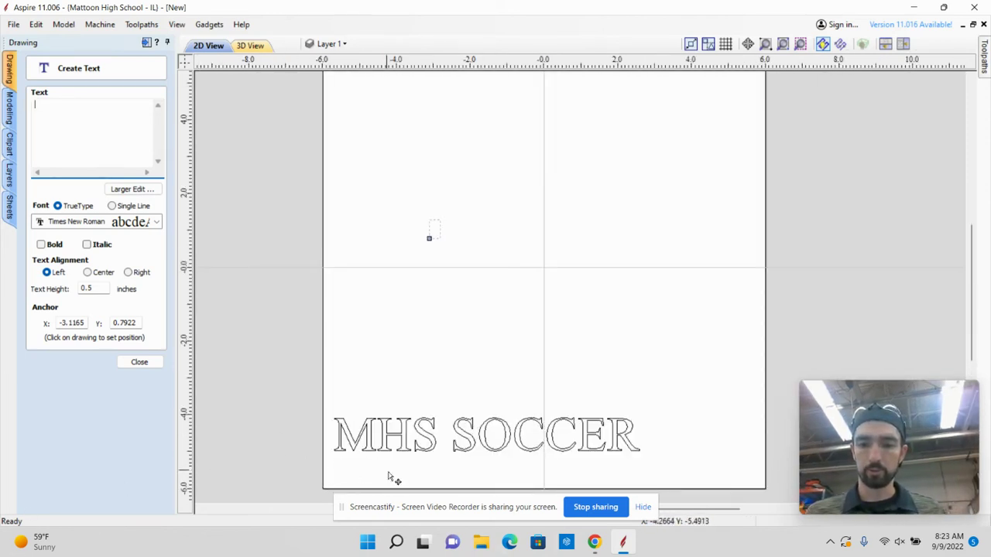
Step: Switch to Chrome and copy the first soccer ball image from the soccer ball clipart results
{"action": "mouse_move", "coordinate": [596, 542]}
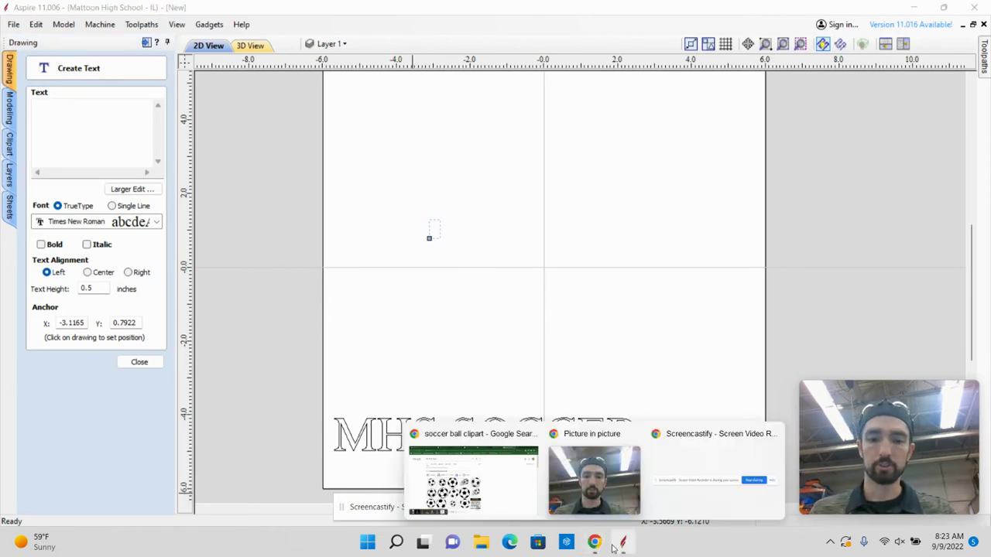
{"action": "left_click", "coordinate": [453, 480]}
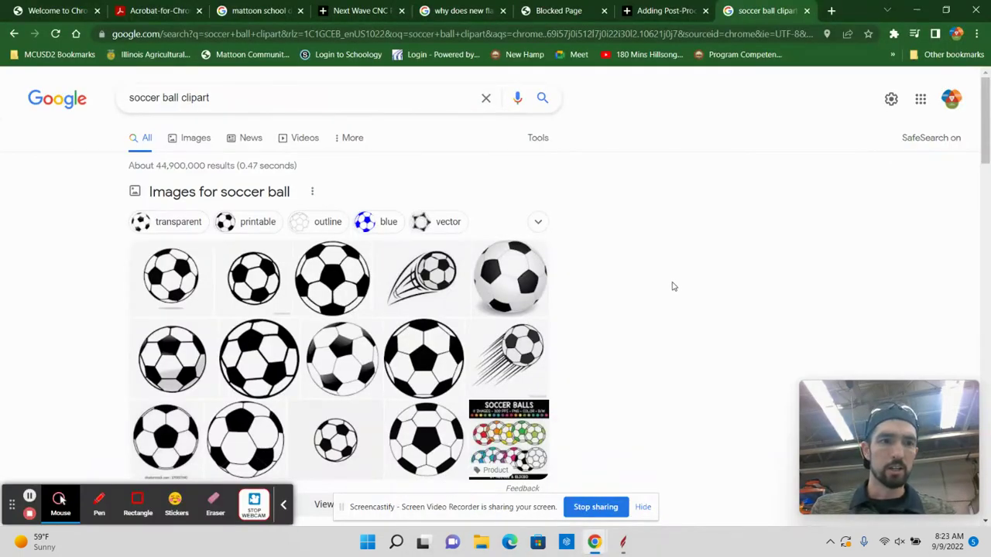
{"action": "right_click", "coordinate": [153, 292]}
{"action": "left_click", "coordinate": [204, 333]}
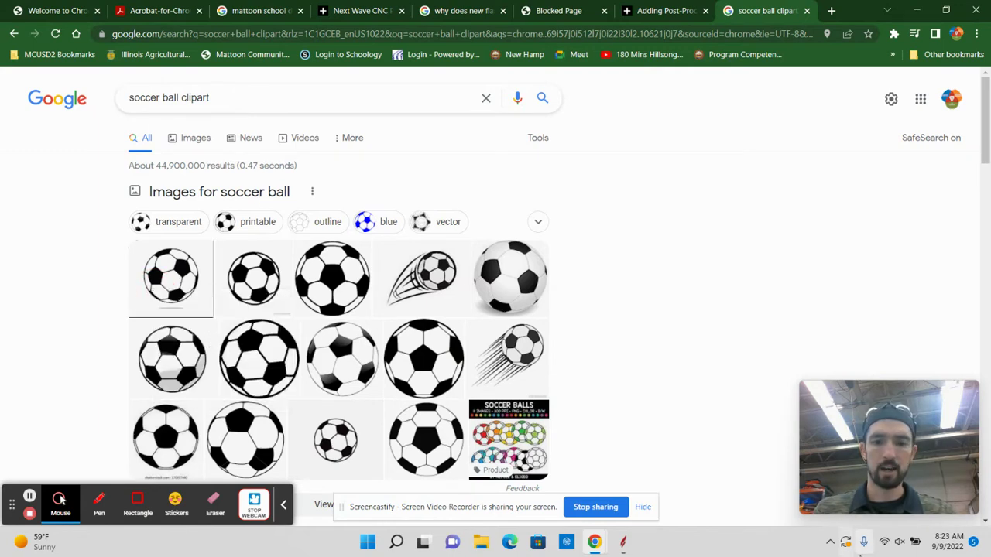
Step: Return to Aspire and paste the copied soccer ball image into the drawing
{"action": "left_click", "coordinate": [622, 541]}
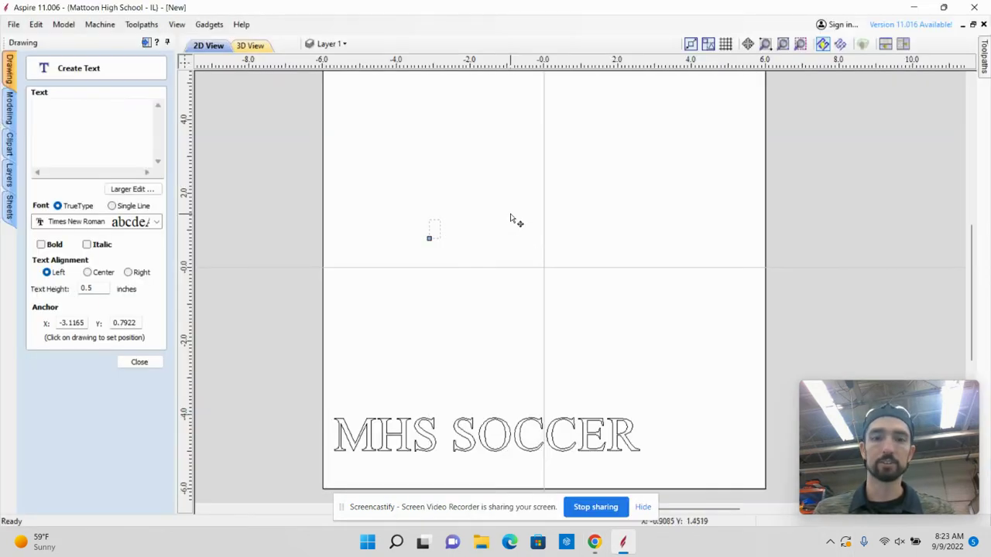
{"action": "right_click", "coordinate": [511, 219]}
{"action": "left_click", "coordinate": [515, 267]}
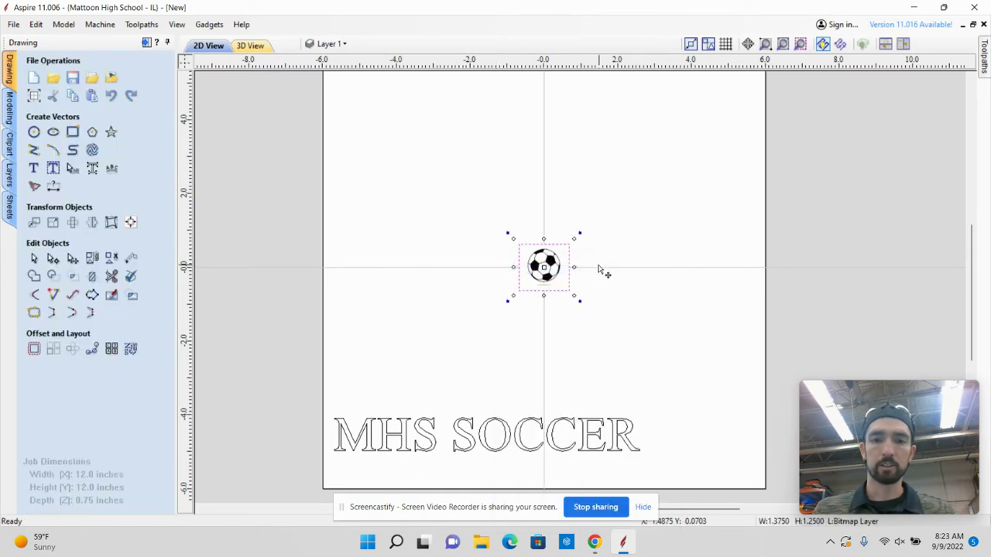
{"action": "left_click", "coordinate": [597, 269]}
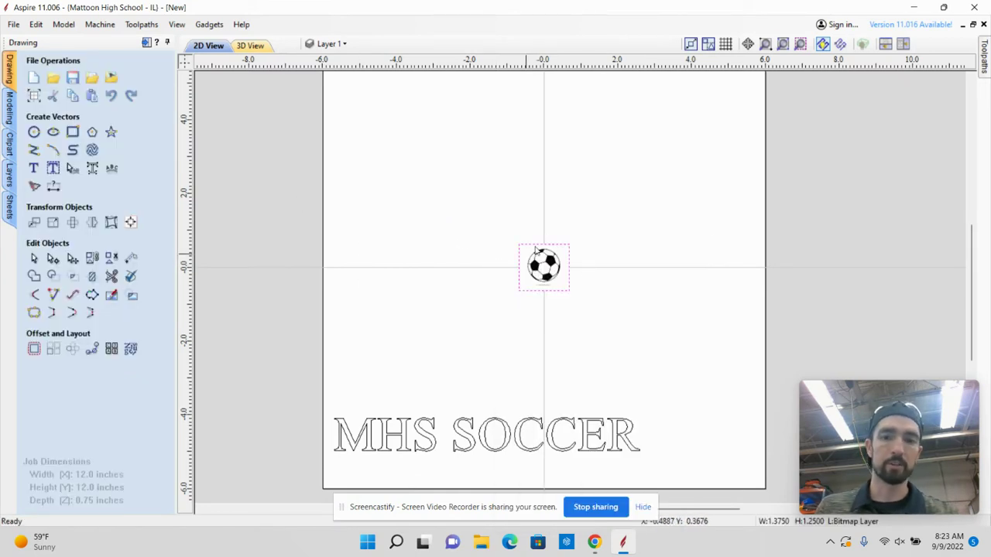
{"action": "left_click", "coordinate": [33, 191]}
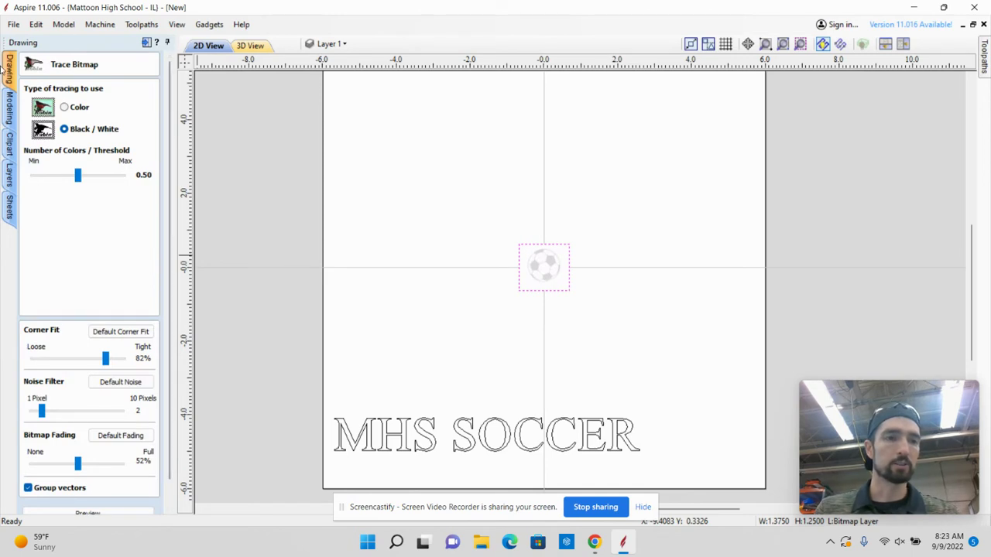
{"action": "scroll", "coordinate": [95, 495], "scroll_direction": "down", "scroll_amount": 1}
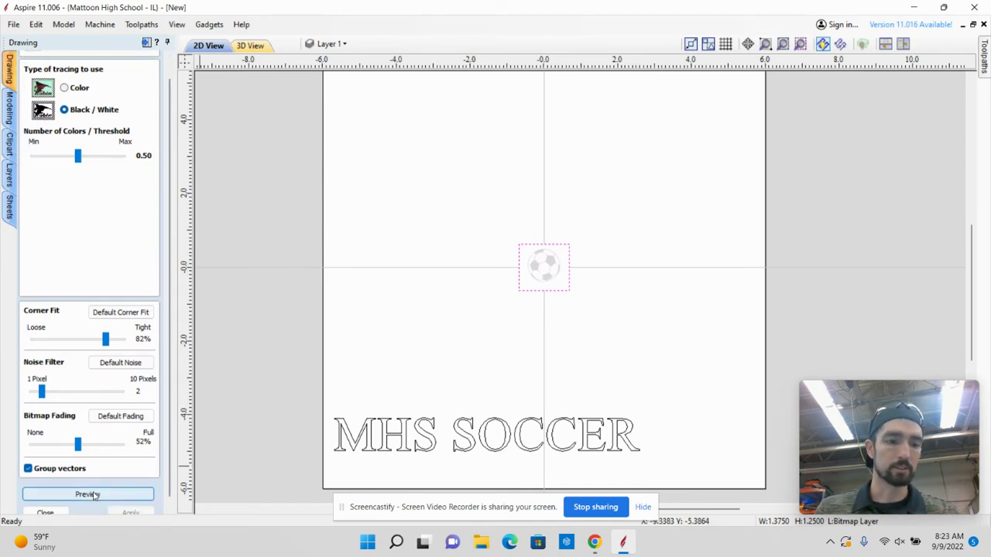
{"action": "scroll", "coordinate": [94, 495], "scroll_direction": "down", "scroll_amount": 1}
{"action": "left_click", "coordinate": [46, 504]}
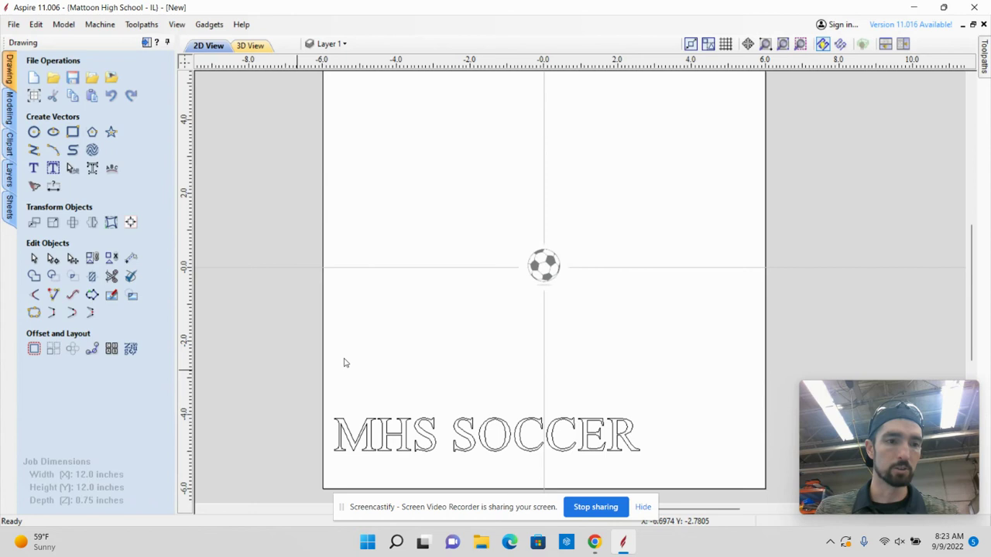
Step: Trace the soccer ball bitmap into vectors in Black / White with threshold 0.50 and Corner Fit 84%, and apply the trace
{"action": "left_click", "coordinate": [553, 259]}
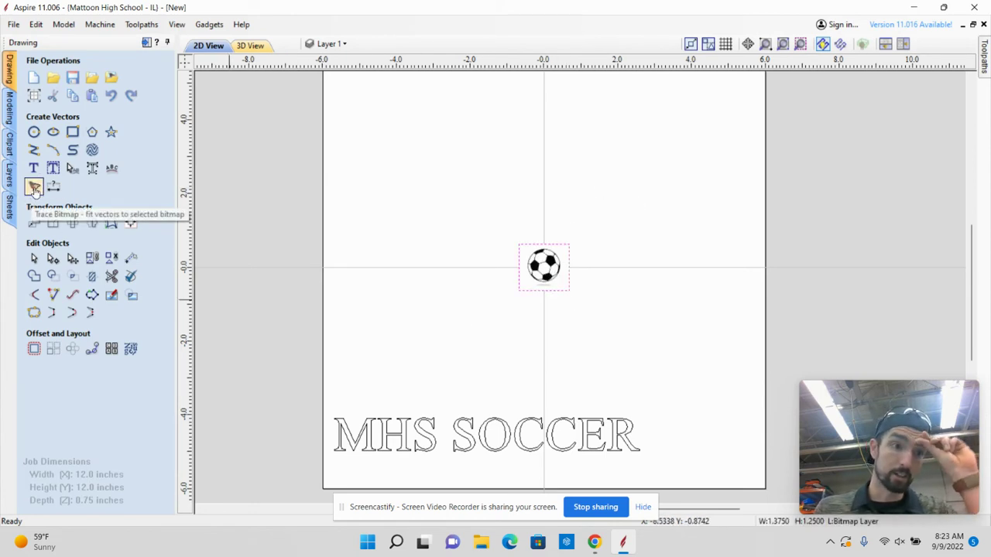
{"action": "left_click", "coordinate": [34, 189]}
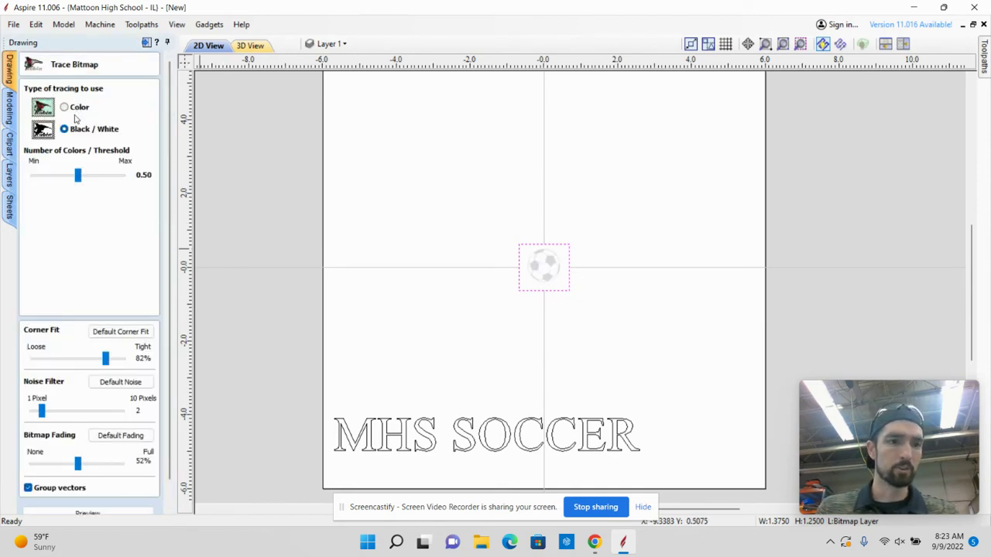
{"action": "left_click_drag", "start_coordinate": [66, 370], "coordinate": [72, 369]}
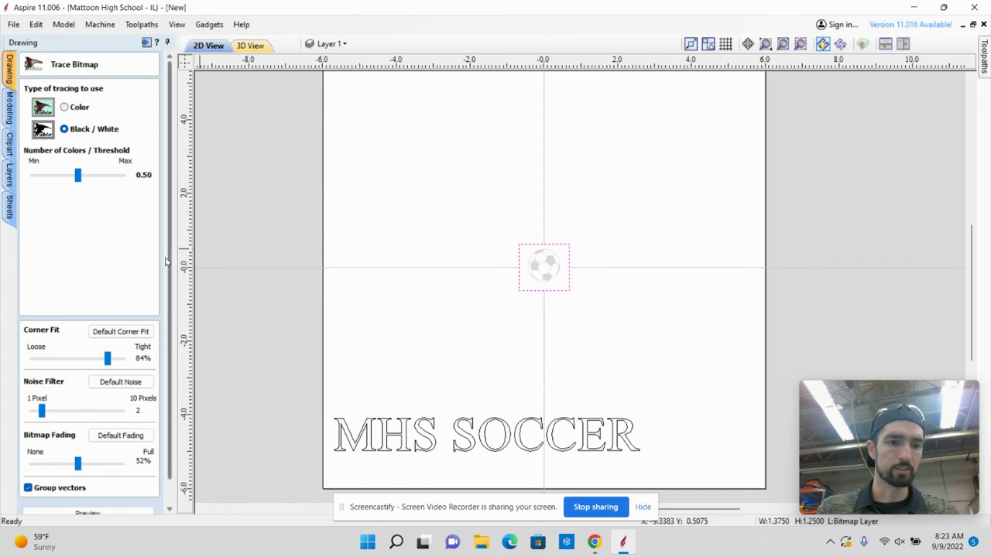
{"action": "left_click_drag", "start_coordinate": [168, 260], "coordinate": [168, 284]}
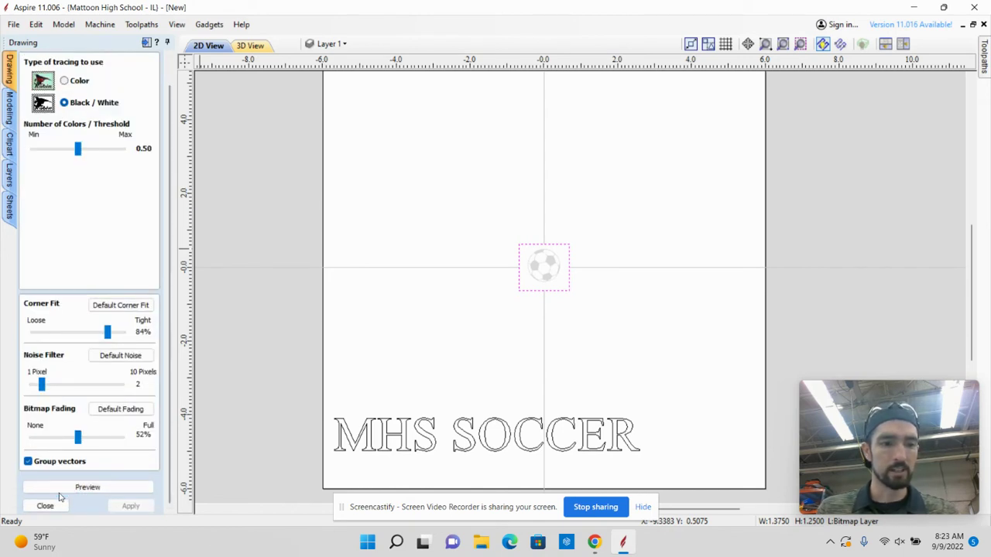
{"action": "left_click", "coordinate": [71, 486]}
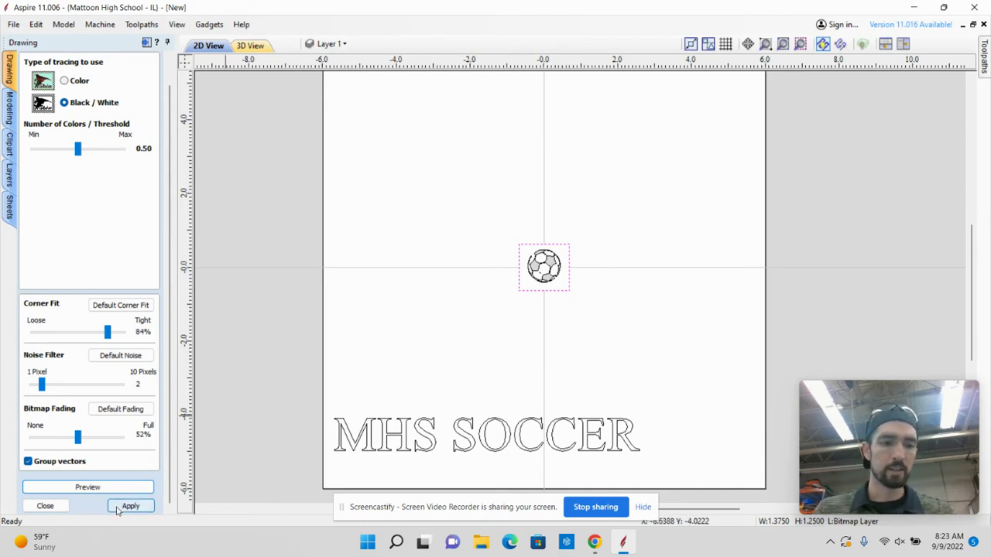
{"action": "left_click", "coordinate": [128, 506]}
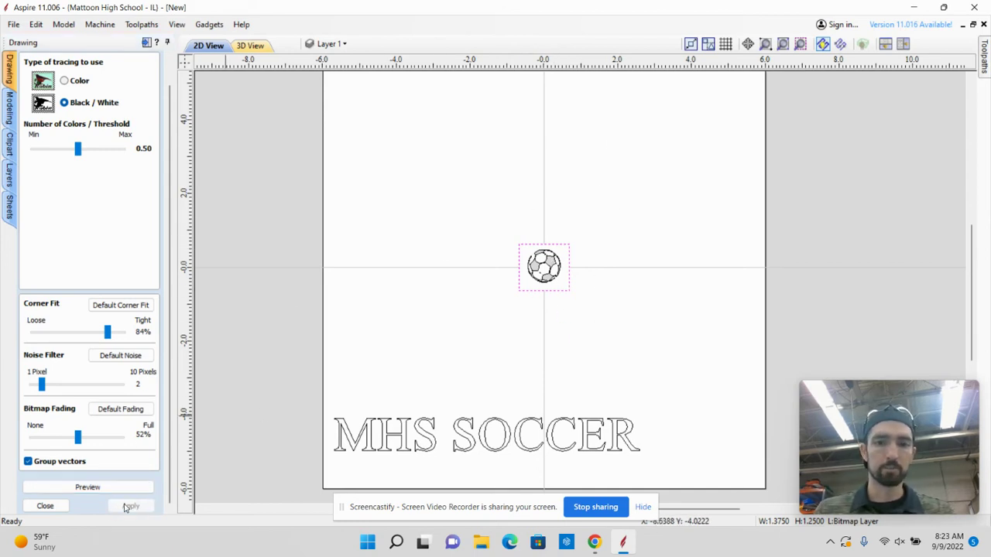
{"action": "left_click", "coordinate": [488, 175]}
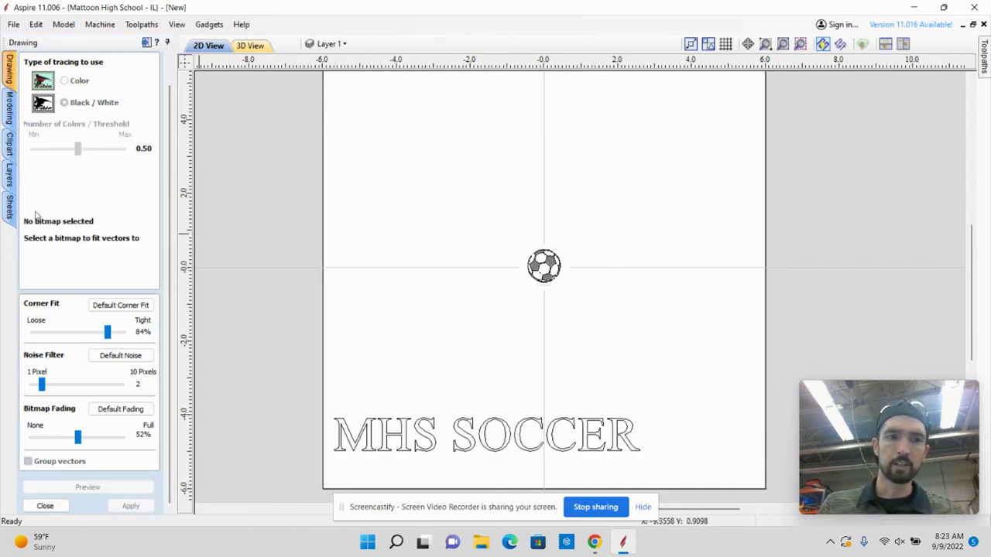
Step: Close the bitmap tracing, move the original soccer ball bitmap upward off its traced vectors, and delete the bitmap
{"action": "left_click", "coordinate": [44, 506]}
{"action": "left_click", "coordinate": [538, 257]}
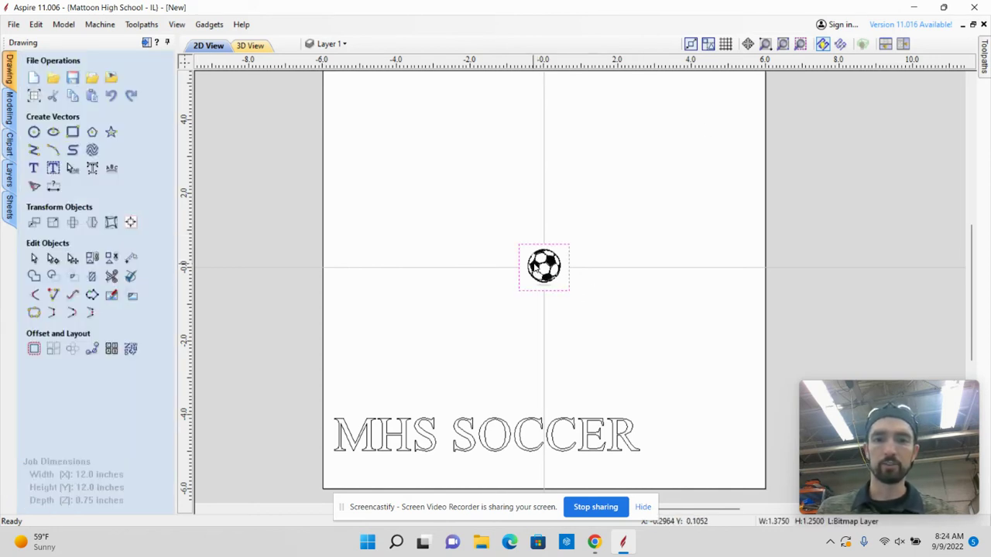
{"action": "left_click_drag", "start_coordinate": [534, 263], "coordinate": [397, 233]}
{"action": "left_click", "coordinate": [550, 257]}
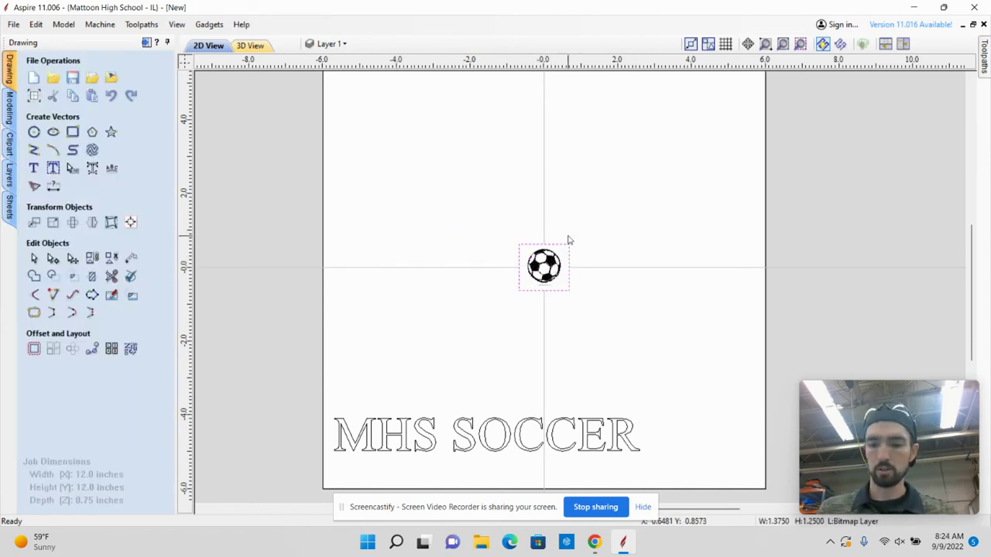
{"action": "key", "text": "Up"}
{"action": "key", "text": "Up"}
{"action": "key", "text": "Up"}
{"action": "key", "text": "Up"}
{"action": "key", "text": "Up"}
{"action": "key", "text": "Up"}
{"action": "key", "text": "Up"}
{"action": "key", "text": "Up"}
{"action": "key", "text": "Up"}
{"action": "key", "text": "Up"}
{"action": "key", "text": "Up"}
{"action": "key", "text": "Up"}
{"action": "key", "text": "Up"}
{"action": "key", "text": "Up"}
{"action": "key", "text": "Up"}
{"action": "key", "text": "Up"}
{"action": "key", "text": "Up"}
{"action": "key", "text": "Up"}
{"action": "key", "text": "Up"}
{"action": "key", "text": "Up"}
{"action": "key", "text": "Up"}
{"action": "key", "text": "Up"}
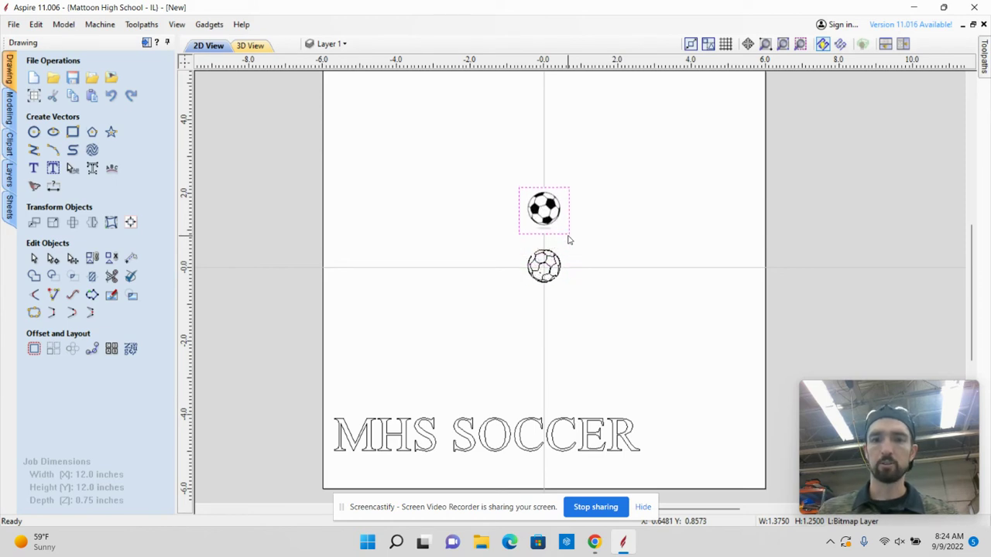
{"action": "key", "text": "Up"}
{"action": "key", "text": "Up"}
{"action": "key", "text": "Up"}
{"action": "key", "text": "Up"}
{"action": "key", "text": "Up"}
{"action": "key", "text": "Up"}
{"action": "key", "text": "Up"}
{"action": "key", "text": "Up"}
{"action": "key", "text": "Up"}
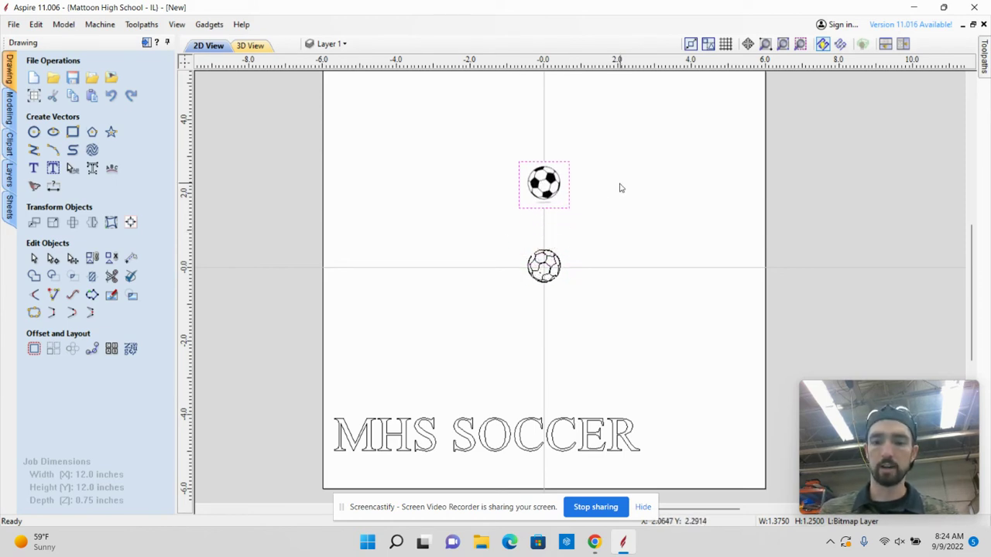
{"action": "key", "text": "Delete"}
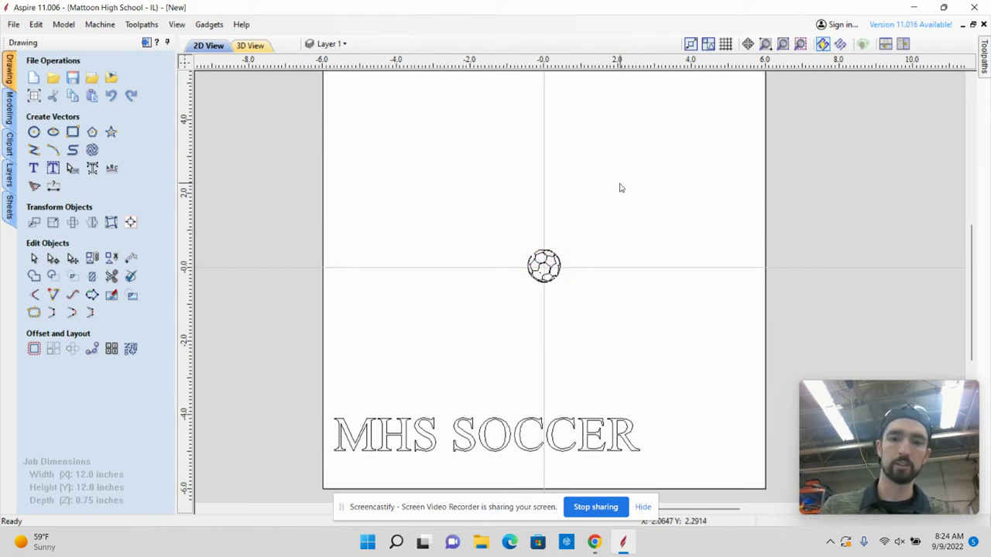
Step: Scale the traced soccer ball up to about 5.14 x 5.13 inches and centre it horizontally above the text
{"action": "left_click", "coordinate": [539, 268]}
{"action": "left_click", "coordinate": [535, 257]}
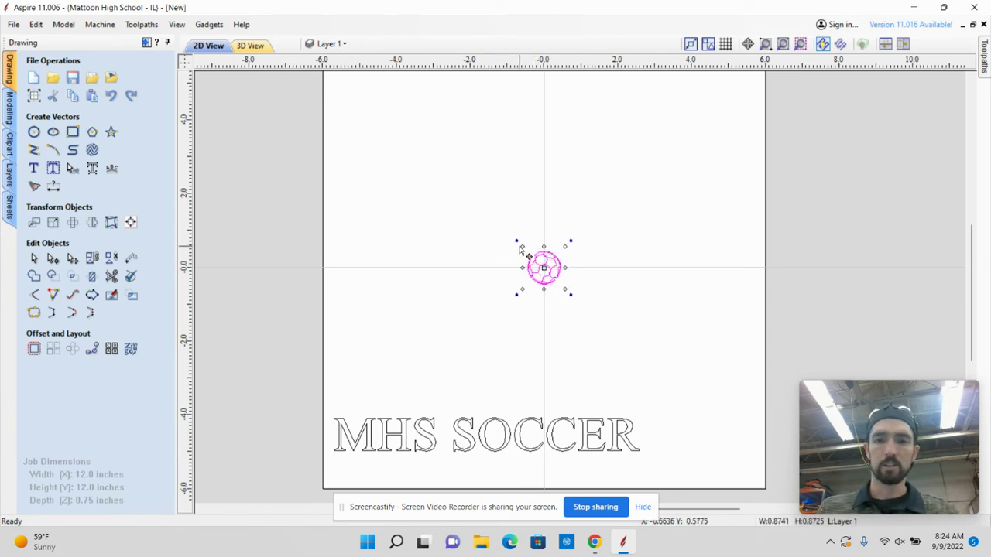
{"action": "left_click_drag", "start_coordinate": [522, 246], "coordinate": [361, 85]}
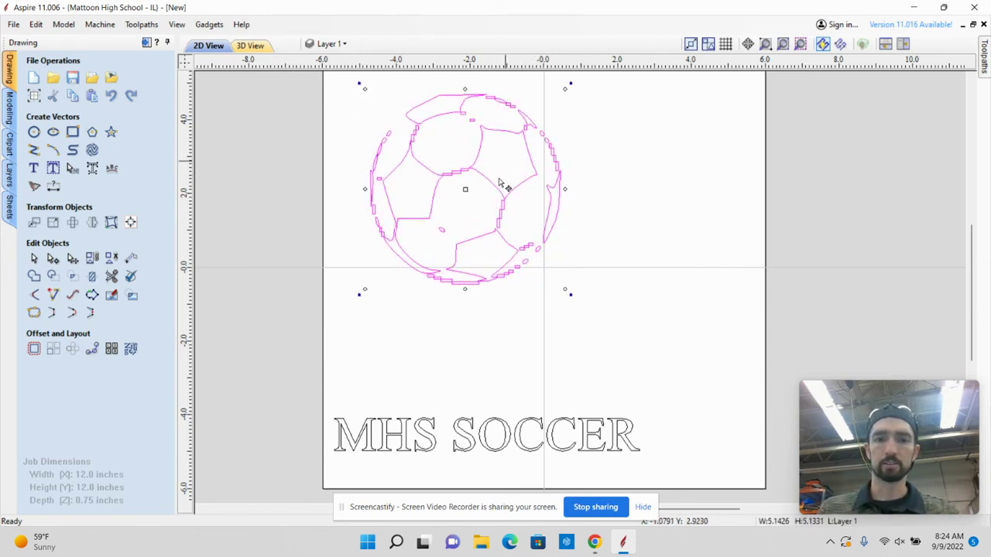
{"action": "left_click_drag", "start_coordinate": [467, 188], "coordinate": [546, 209]}
{"action": "key", "text": "Left"}
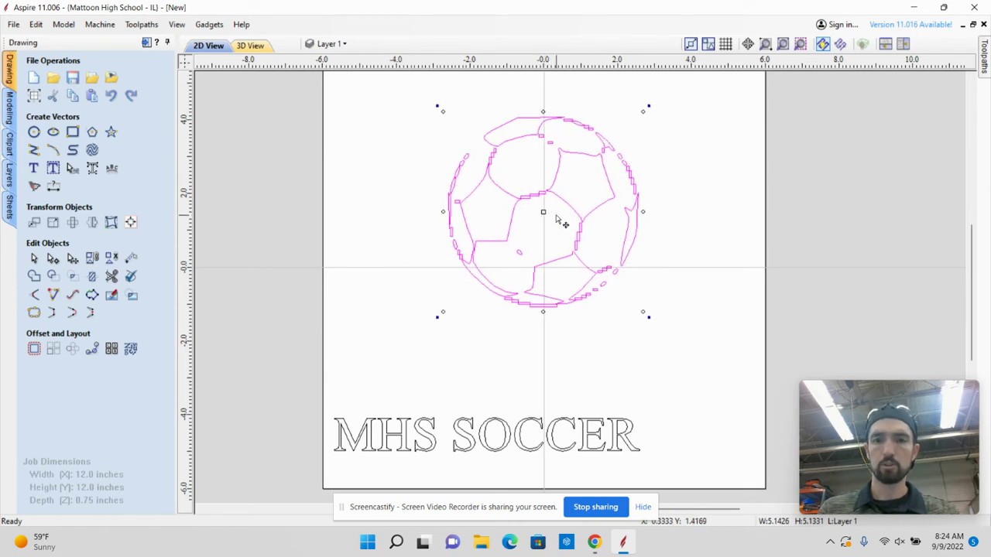
Step: Enlarge the MHS SOCCER text to about 10.66 inches wide and centre it just below the soccer ball
{"action": "left_click", "coordinate": [494, 440]}
{"action": "left_click", "coordinate": [483, 439]}
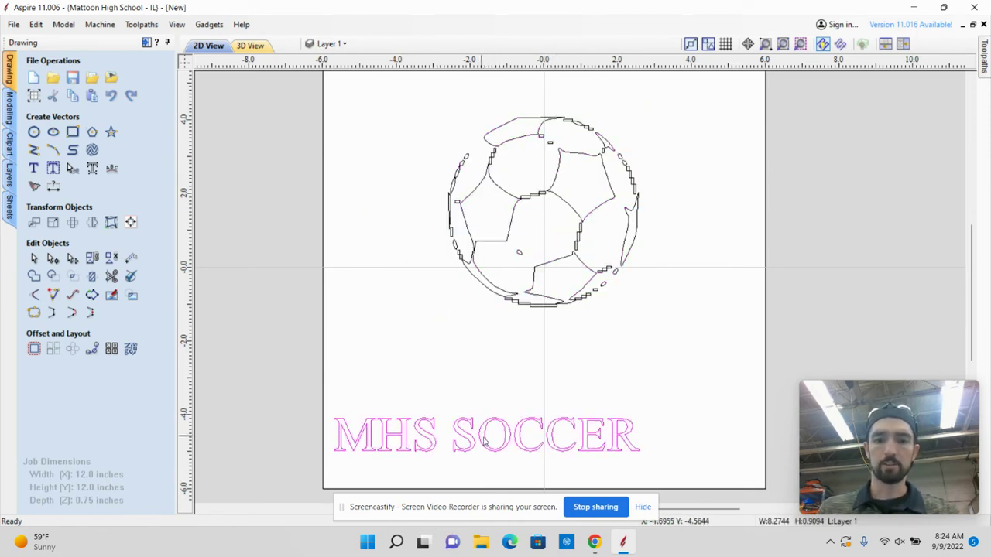
{"action": "left_click_drag", "start_coordinate": [488, 429], "coordinate": [546, 376]}
{"action": "mouse_move", "coordinate": [385, 354]}
{"action": "left_mouse_down"}
{"action": "mouse_move", "coordinate": [361, 338]}
{"action": "mouse_move", "coordinate": [387, 354]}
{"action": "mouse_move", "coordinate": [371, 350]}
{"action": "mouse_move", "coordinate": [389, 348]}
{"action": "left_mouse_up"}
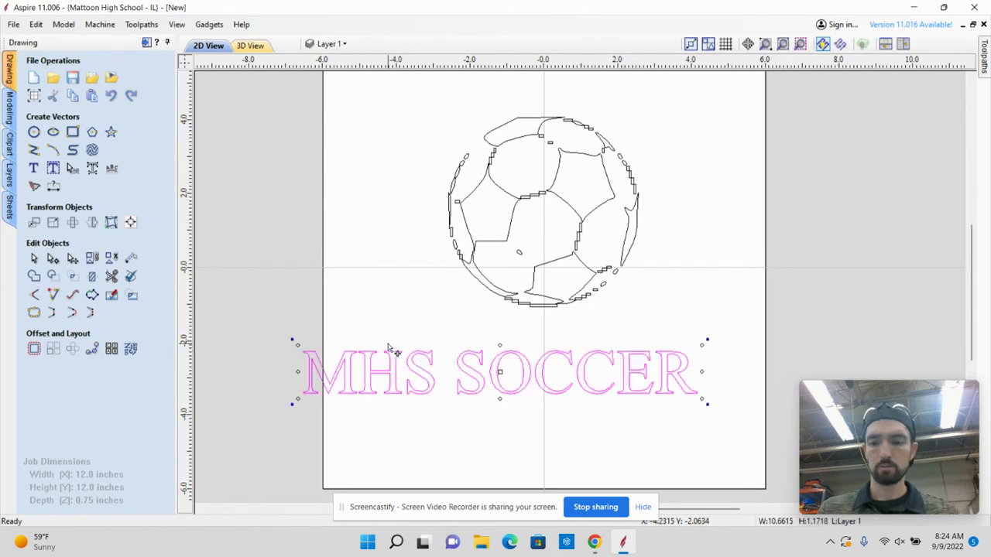
{"action": "key", "text": "Right"}
{"action": "key", "text": "Right"}
{"action": "key", "text": "Right"}
{"action": "key", "text": "Right"}
{"action": "key", "text": "Right"}
{"action": "key", "text": "Right"}
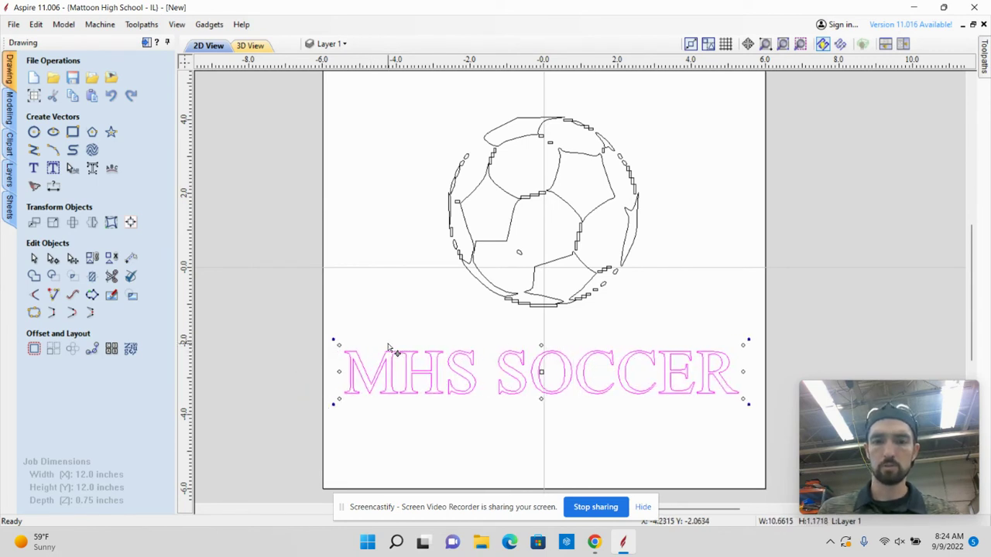
{"action": "left_click", "coordinate": [684, 324]}
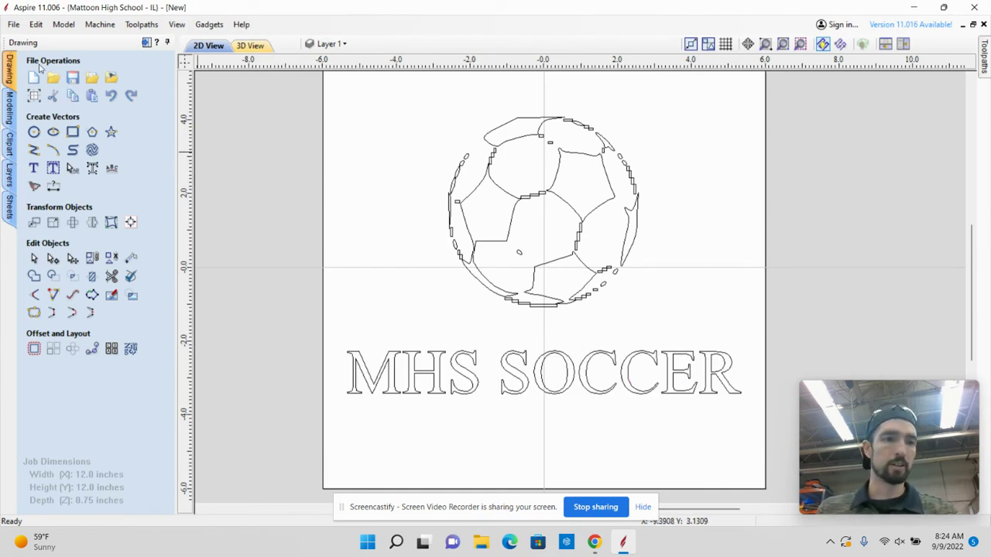
Step: Save the project to the Desktop as an Aspire file named MHS Soccer
{"action": "left_click", "coordinate": [10, 26]}
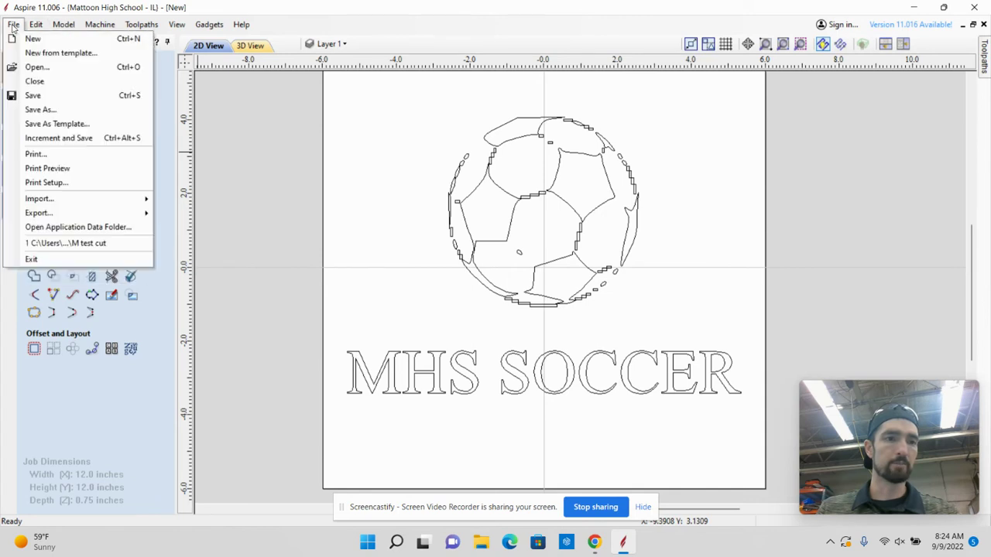
{"action": "left_click", "coordinate": [40, 113]}
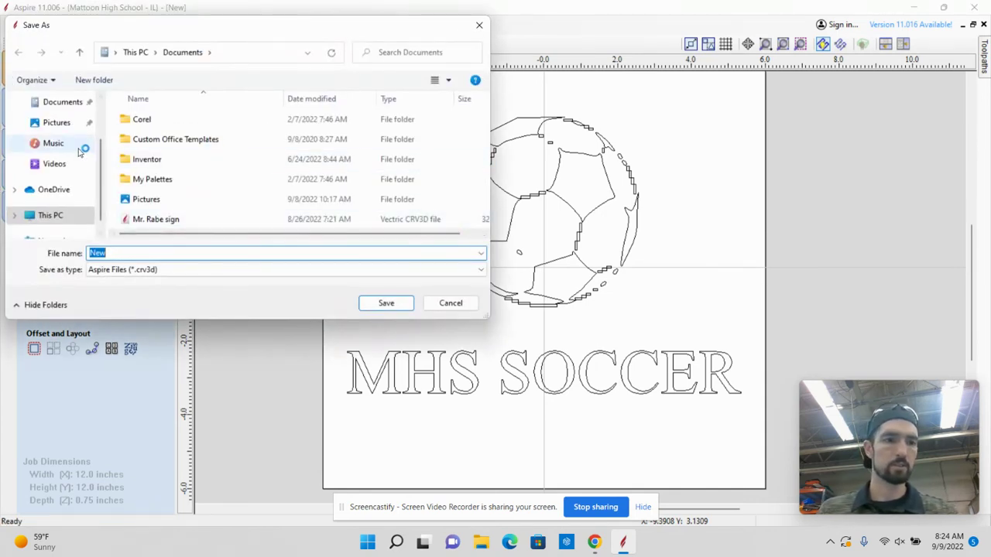
{"action": "left_click", "coordinate": [57, 128]}
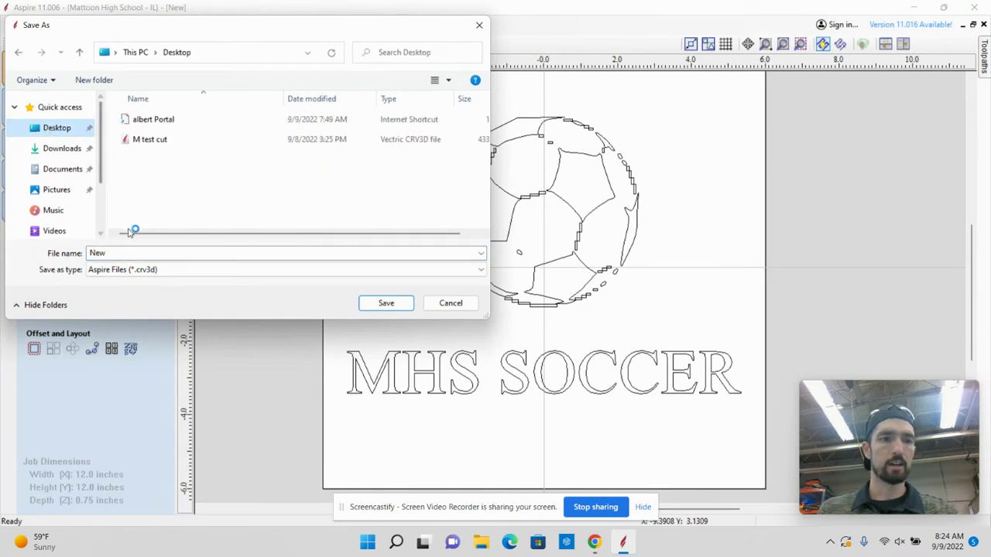
{"action": "left_click", "coordinate": [143, 257]}
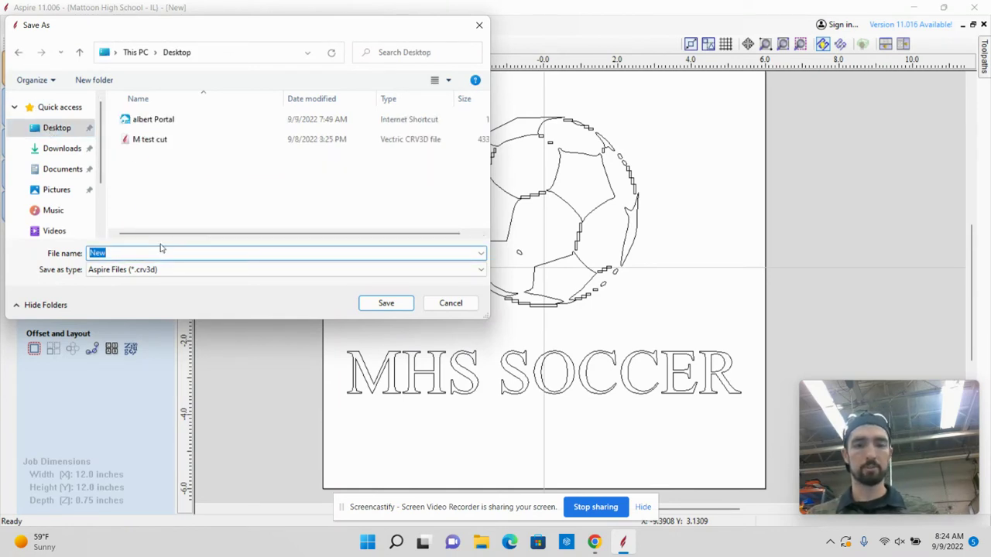
{"action": "type", "text": "MHS Soccer"}
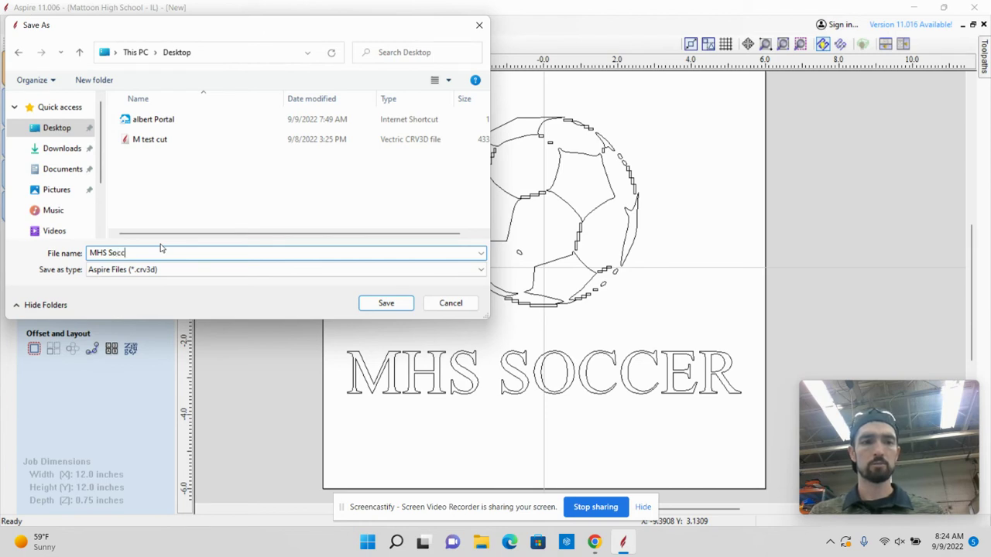
{"action": "left_click", "coordinate": [386, 302]}
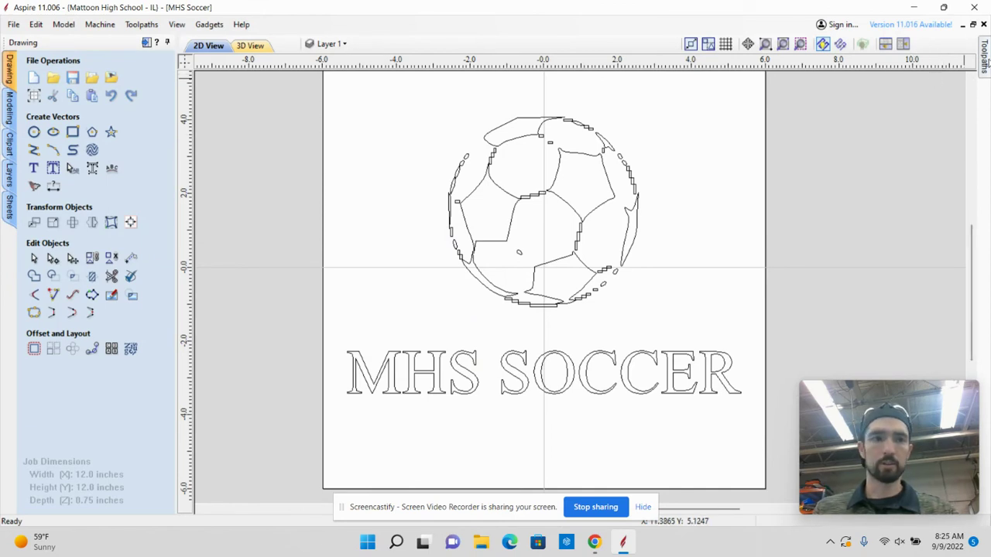
Step: Calculate a 2D Profile toolpath outside all vectors with a 0.25 inch cut depth and the 60° 1/4" V-Bit
{"action": "left_click", "coordinate": [986, 64]}
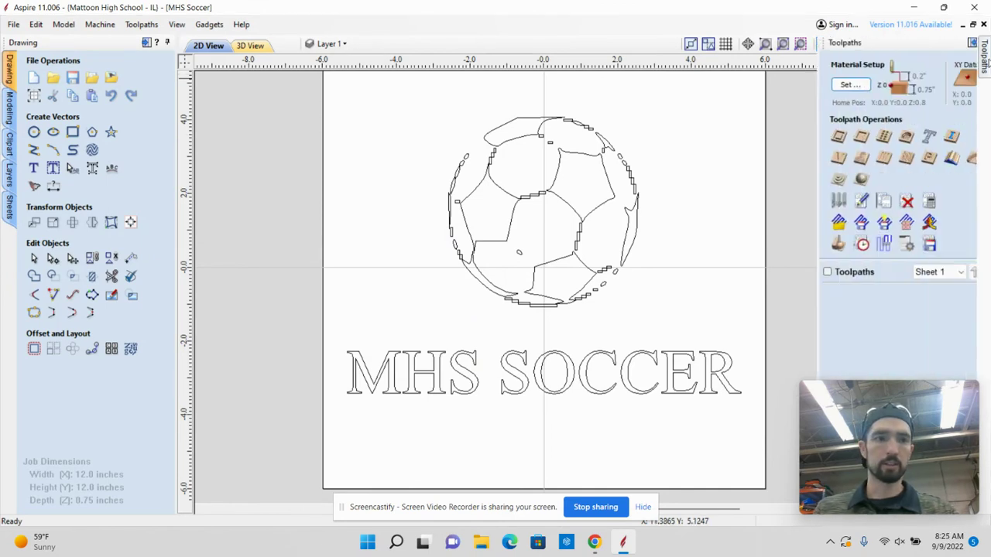
{"action": "left_click", "coordinate": [147, 42]}
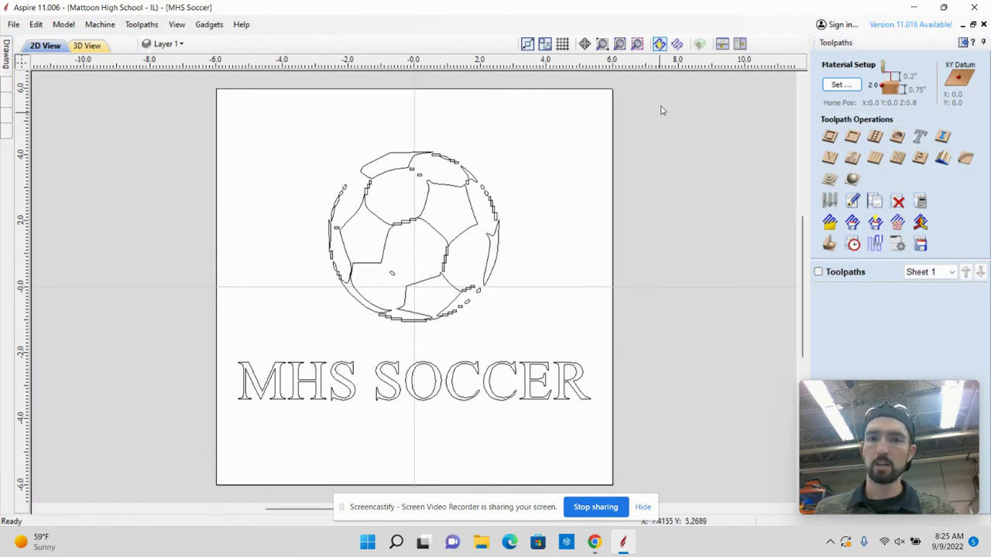
{"action": "key", "text": "ctrl+a"}
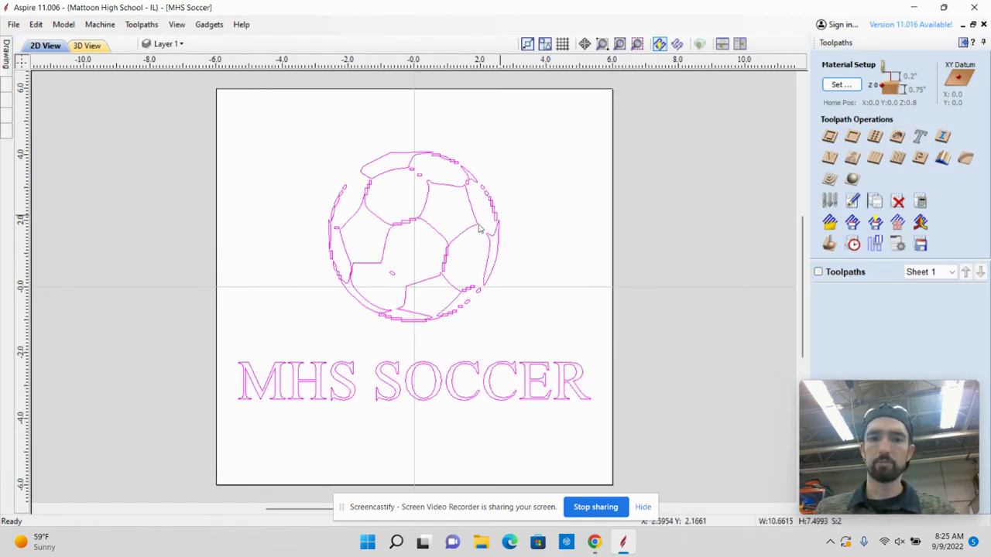
{"action": "left_click", "coordinate": [830, 138]}
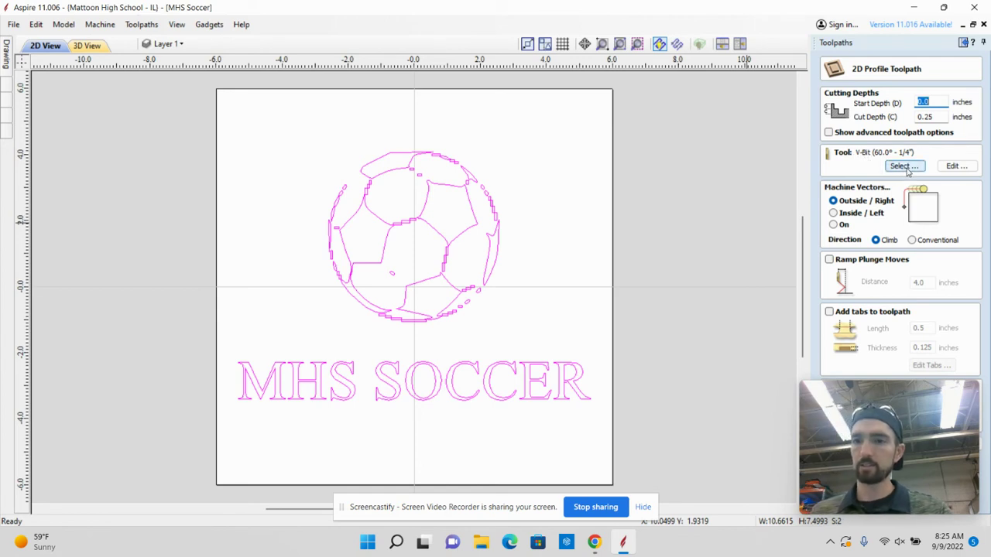
{"action": "left_click", "coordinate": [932, 115]}
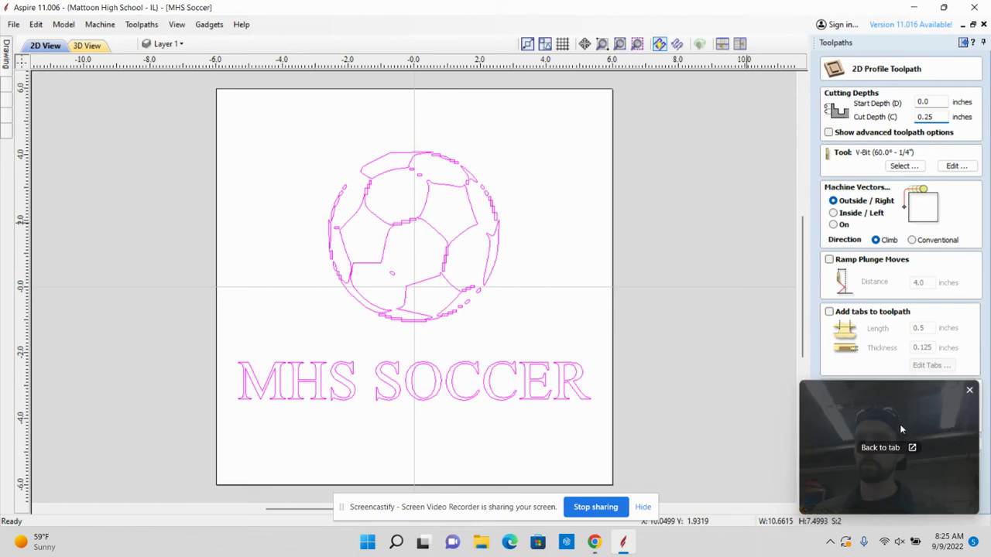
{"action": "left_click_drag", "start_coordinate": [899, 424], "coordinate": [98, 407]}
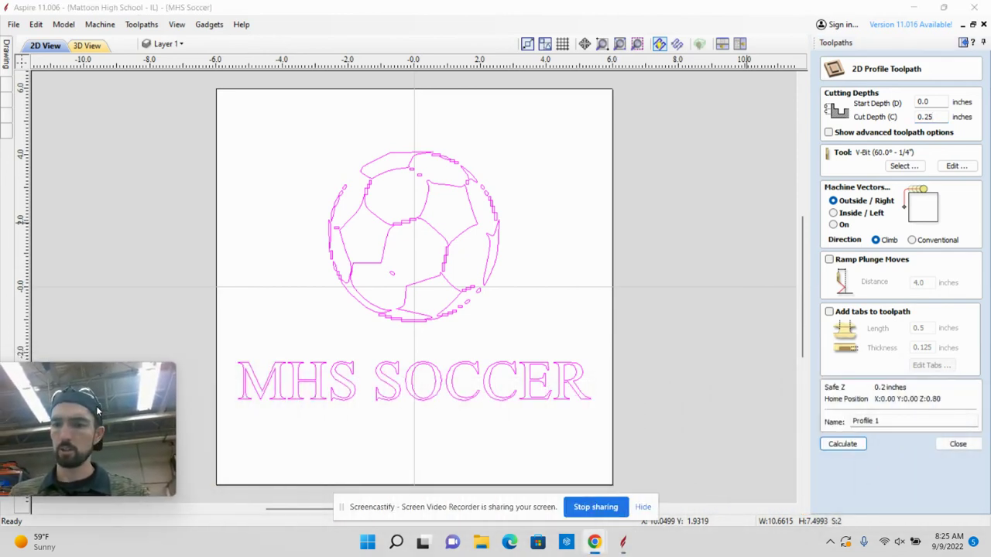
{"action": "left_click", "coordinate": [861, 443]}
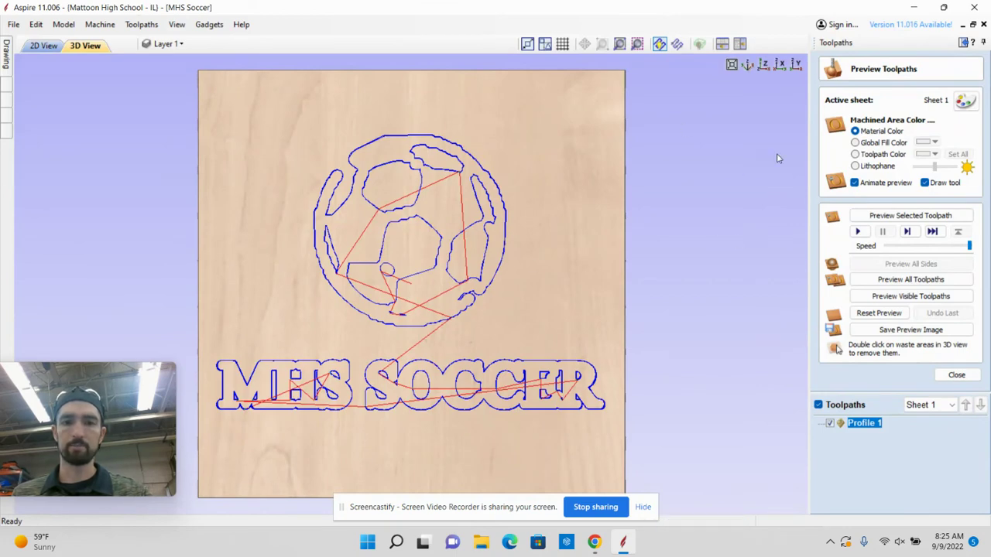
Step: Hide the profile toolpath in the 2D view and close the toolpath preview
{"action": "left_click", "coordinate": [44, 46]}
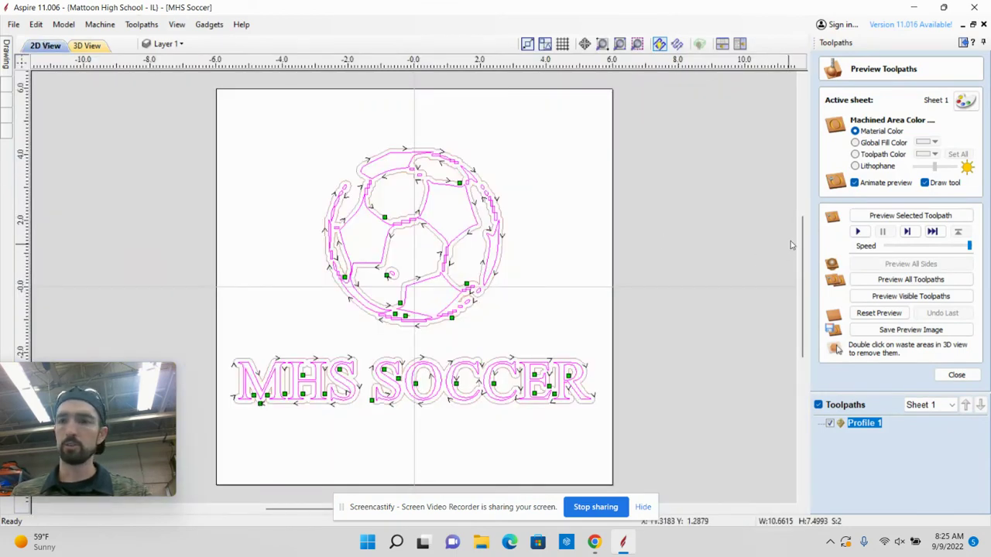
{"action": "left_click", "coordinate": [830, 424]}
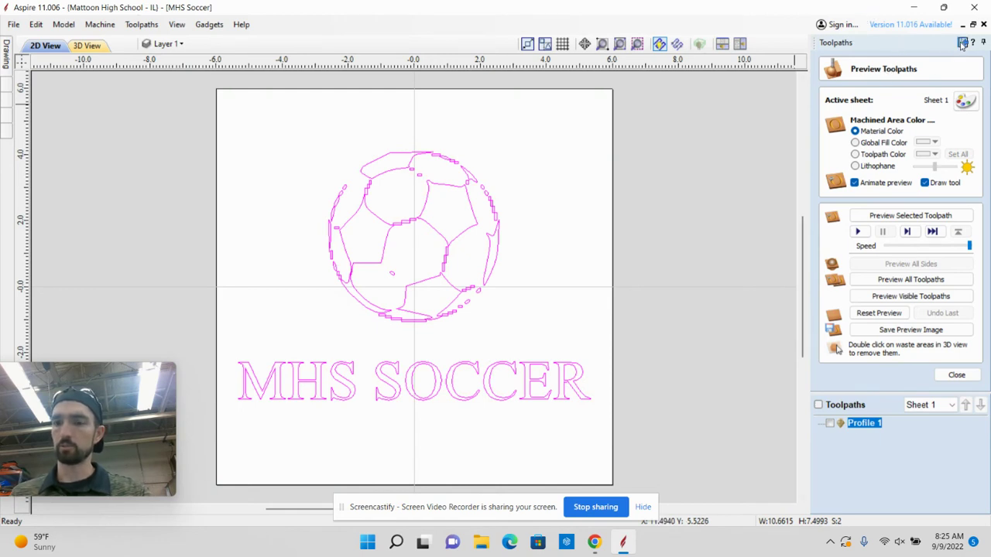
{"action": "left_click", "coordinate": [956, 375]}
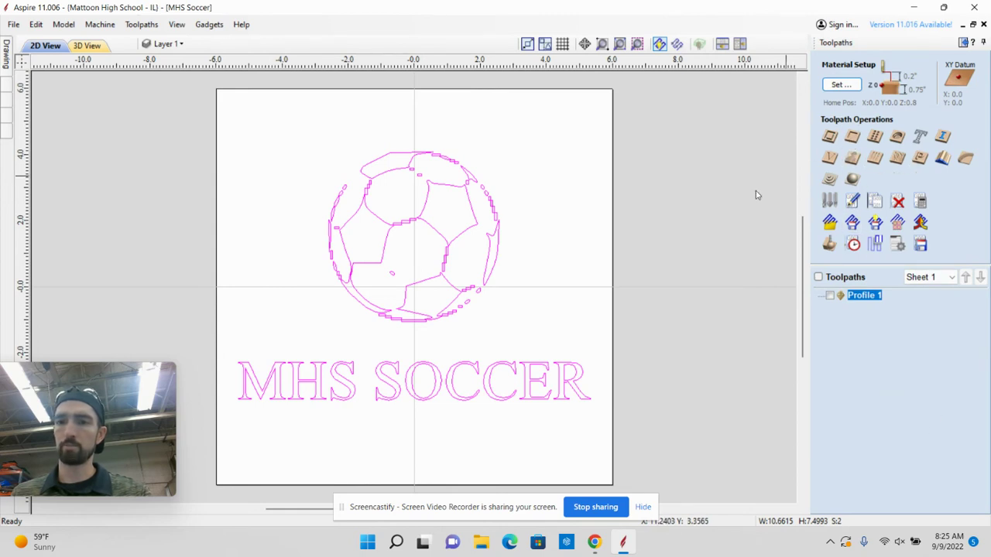
Step: Calculate a Pocket toolpath 0.25 inch deep for all vectors using the 1/4" and 1/8" end mills and 60° V-Bit, continuing despite possible overlaps
{"action": "left_click_drag", "start_coordinate": [683, 124], "coordinate": [507, 312]}
{"action": "left_click", "coordinate": [854, 141]}
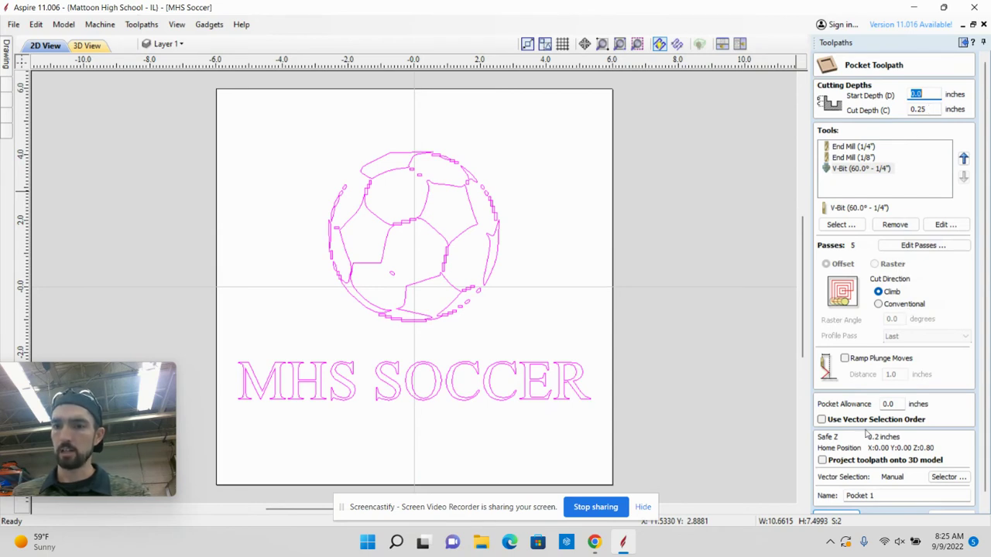
{"action": "scroll", "coordinate": [867, 452], "scroll_direction": "down", "scroll_amount": 1}
{"action": "left_click", "coordinate": [853, 506]}
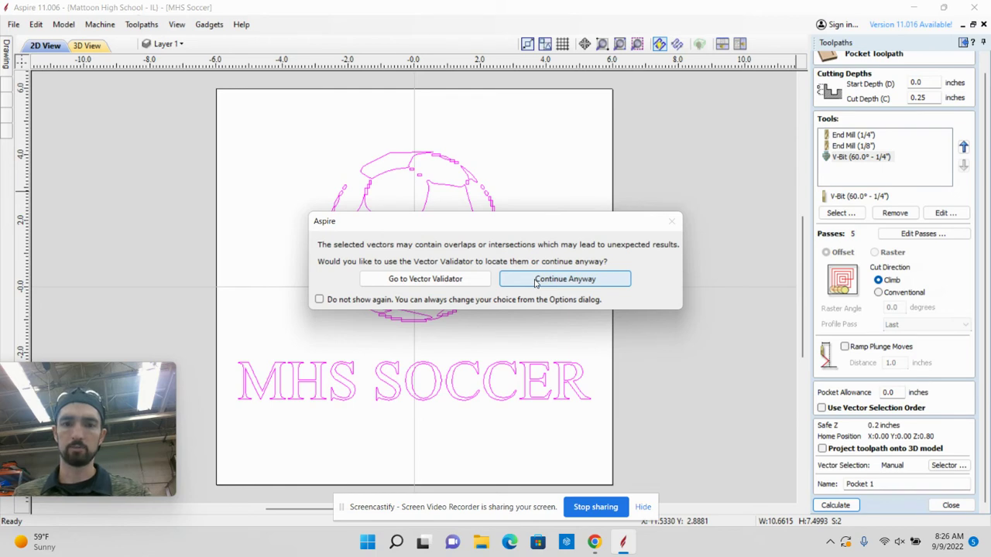
{"action": "left_click", "coordinate": [536, 283]}
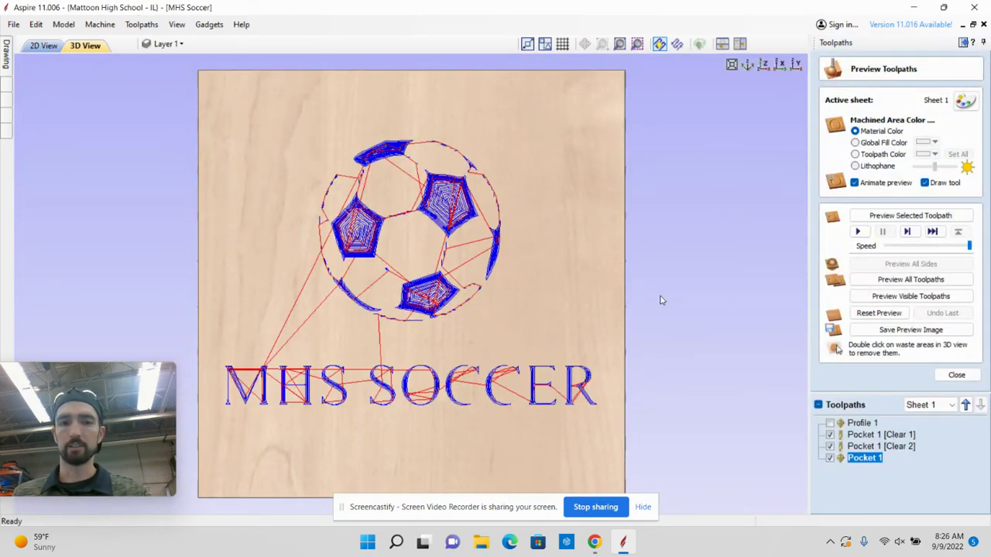
Step: Switch the three pocket toolpaths off and on in the 3D view, and show the profile toolpath with them for comparison
{"action": "left_click", "coordinate": [830, 435]}
{"action": "left_click", "coordinate": [830, 446]}
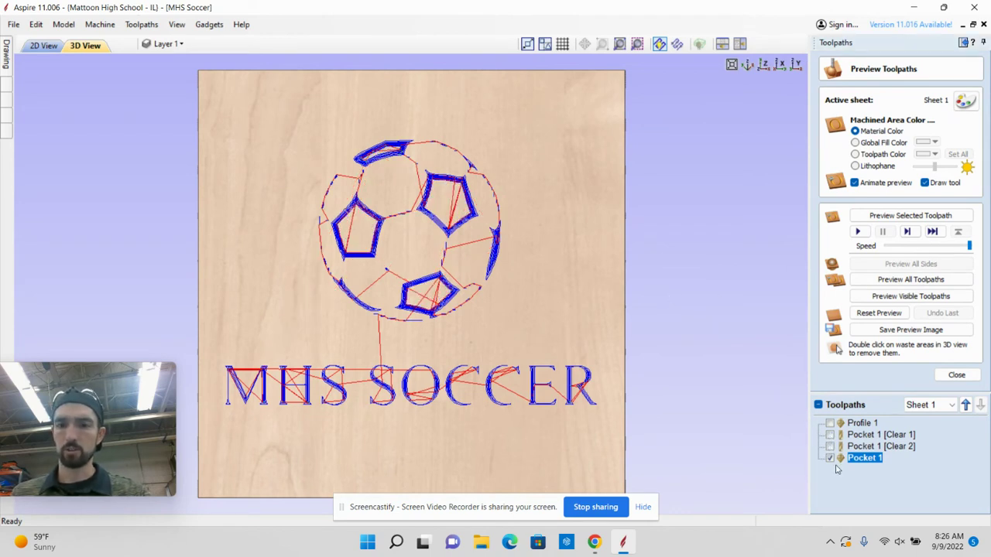
{"action": "left_click", "coordinate": [830, 458]}
{"action": "left_click", "coordinate": [830, 459]}
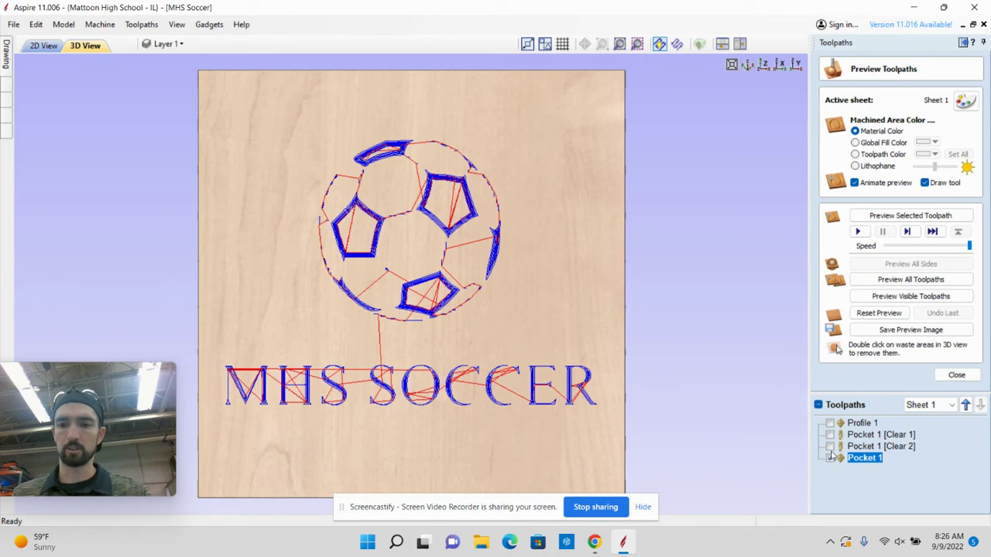
{"action": "left_click", "coordinate": [831, 447]}
{"action": "left_click", "coordinate": [831, 436]}
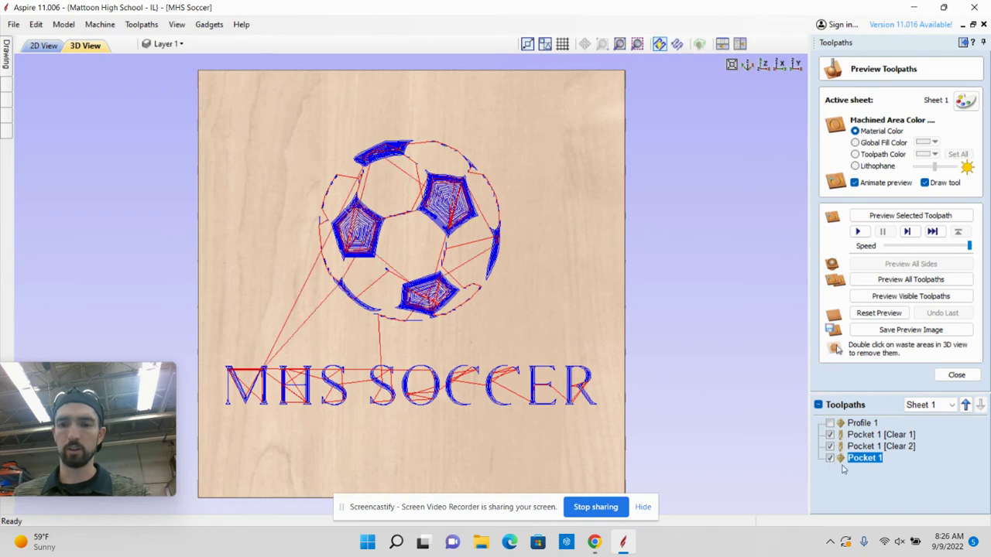
{"action": "left_click", "coordinate": [830, 424]}
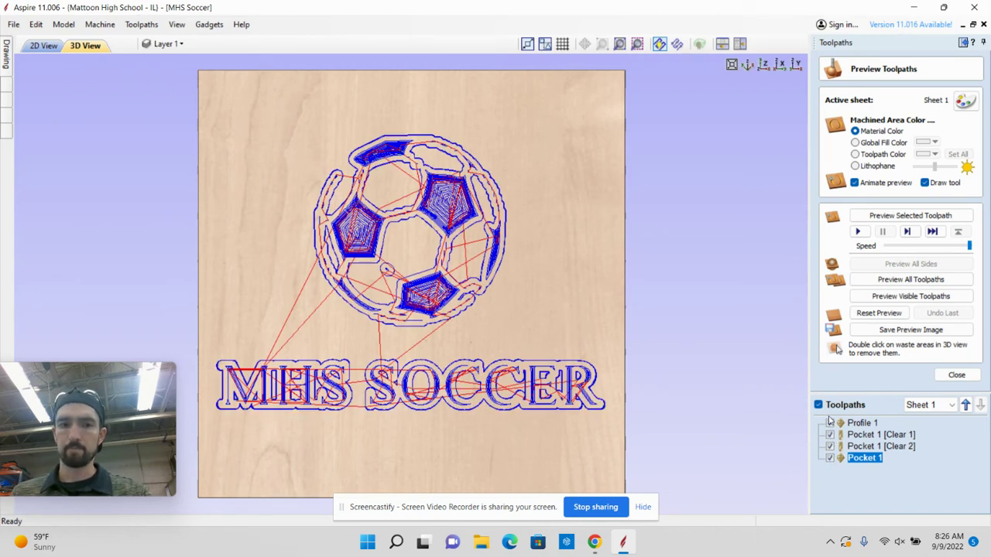
Step: Hide the profile toolpath and switch from the toolpath preview to the Save Toolpaths form
{"action": "left_click", "coordinate": [830, 423]}
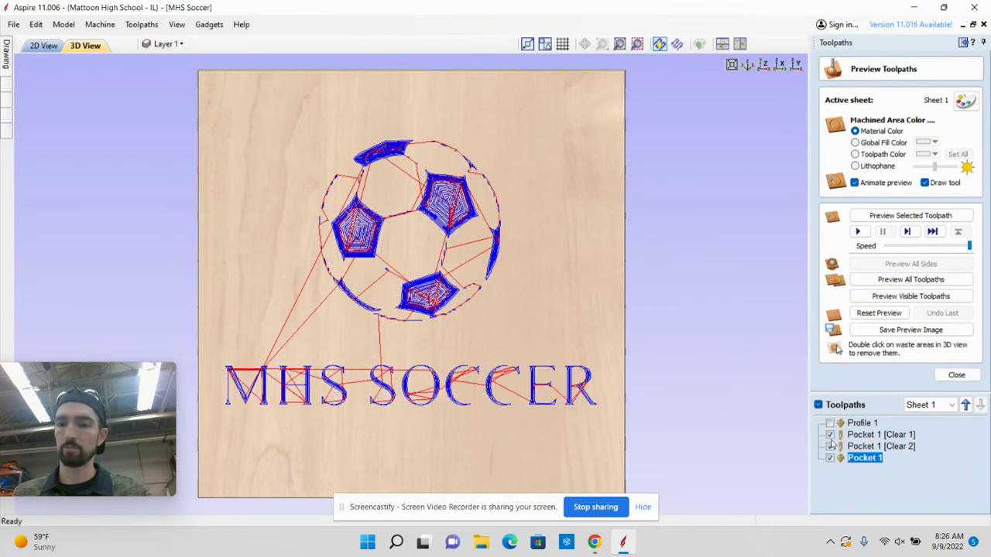
{"action": "left_click", "coordinate": [957, 375]}
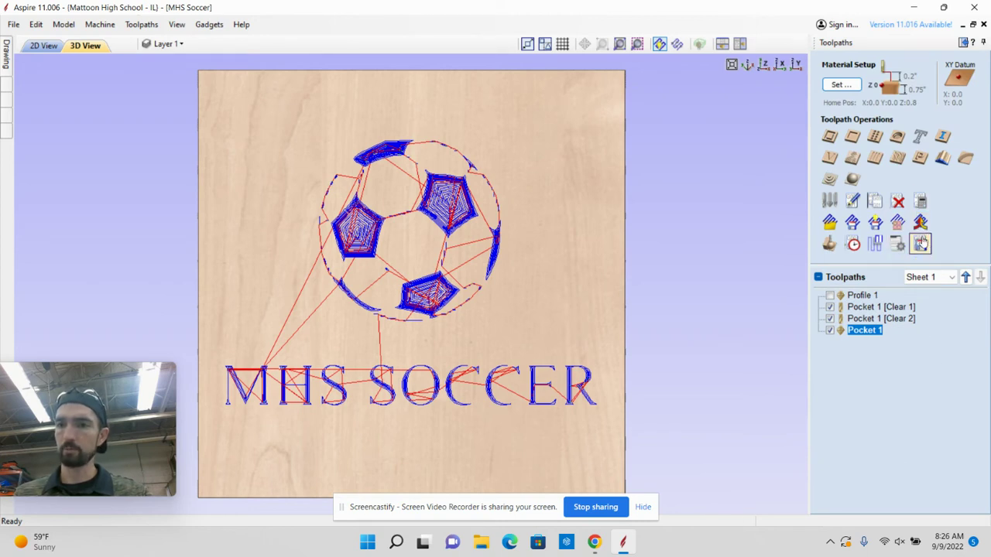
{"action": "left_click", "coordinate": [921, 244]}
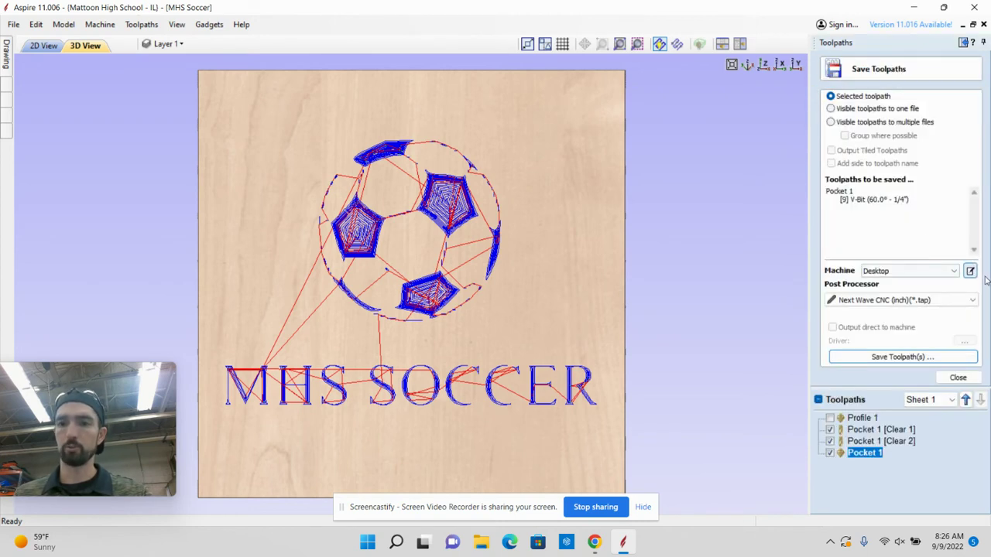
Step: Switch the Clear 1 and Clear 2 pocket toolpaths on and off for comparison, leaving only the V-bit Pocket 1 toolpath shown
{"action": "left_click", "coordinate": [830, 441]}
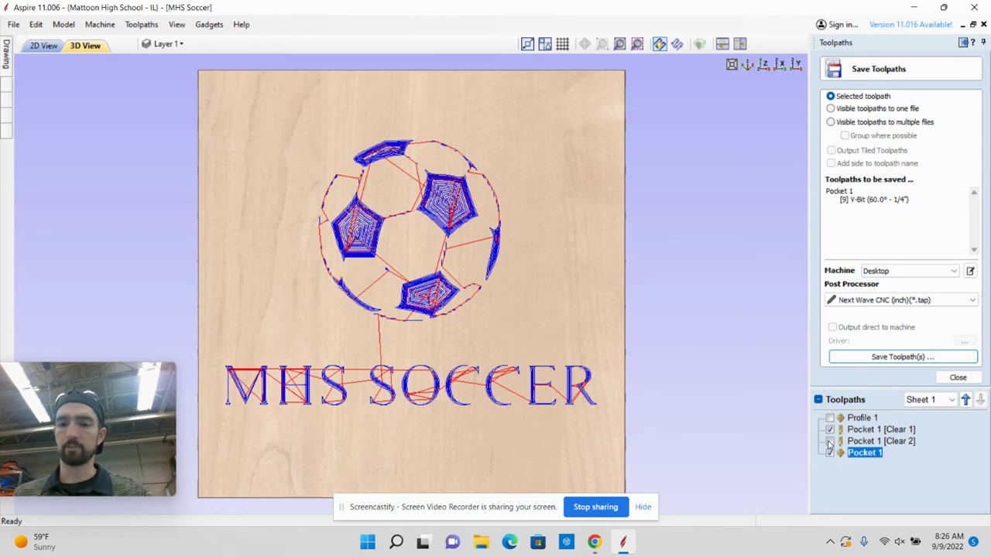
{"action": "left_click", "coordinate": [830, 441]}
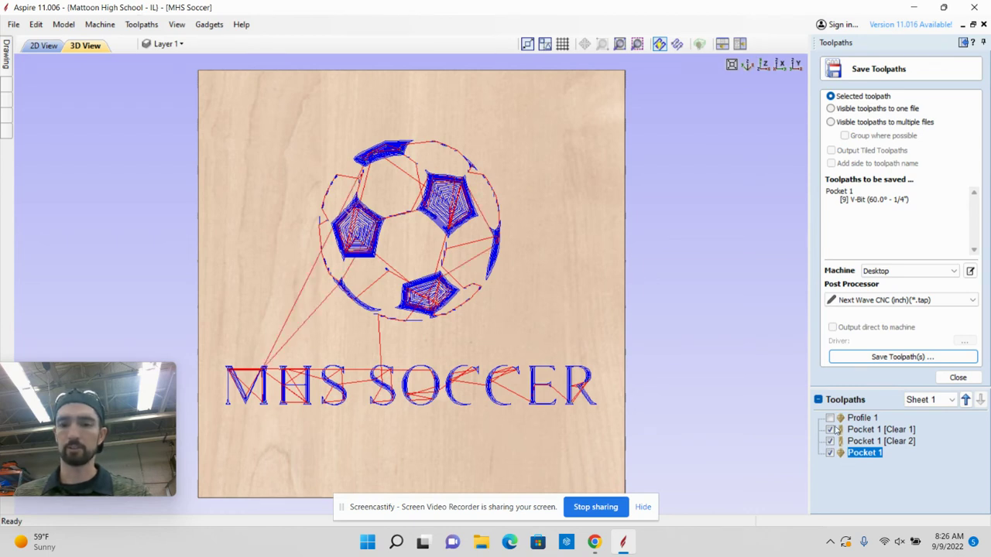
{"action": "left_click", "coordinate": [829, 430]}
{"action": "left_click", "coordinate": [830, 429]}
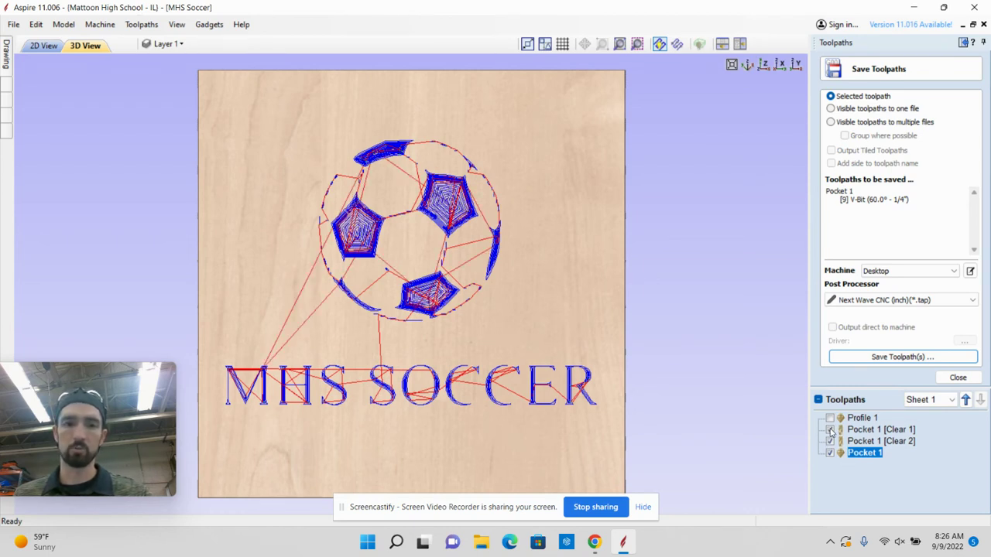
{"action": "left_click", "coordinate": [830, 429]}
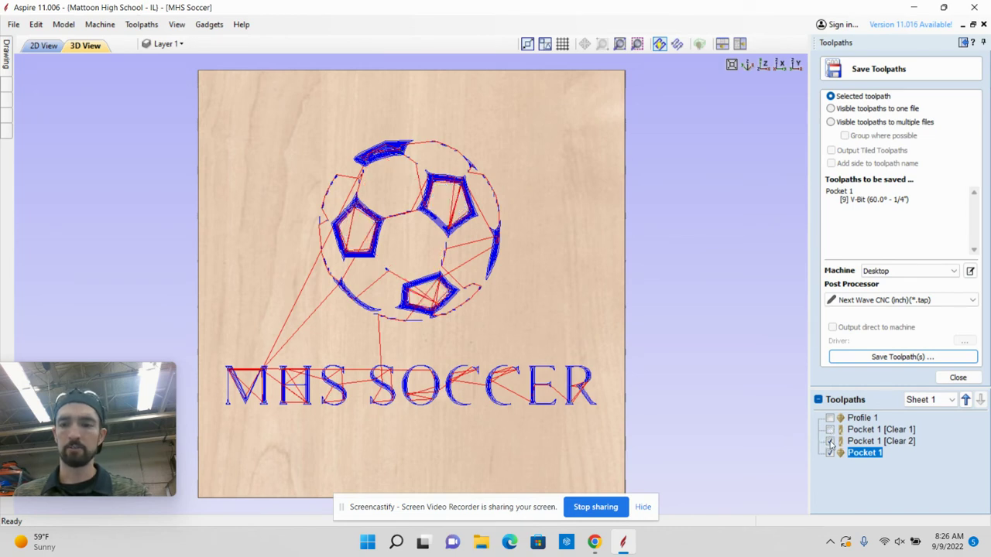
{"action": "left_click", "coordinate": [830, 442]}
{"action": "left_click", "coordinate": [829, 430]}
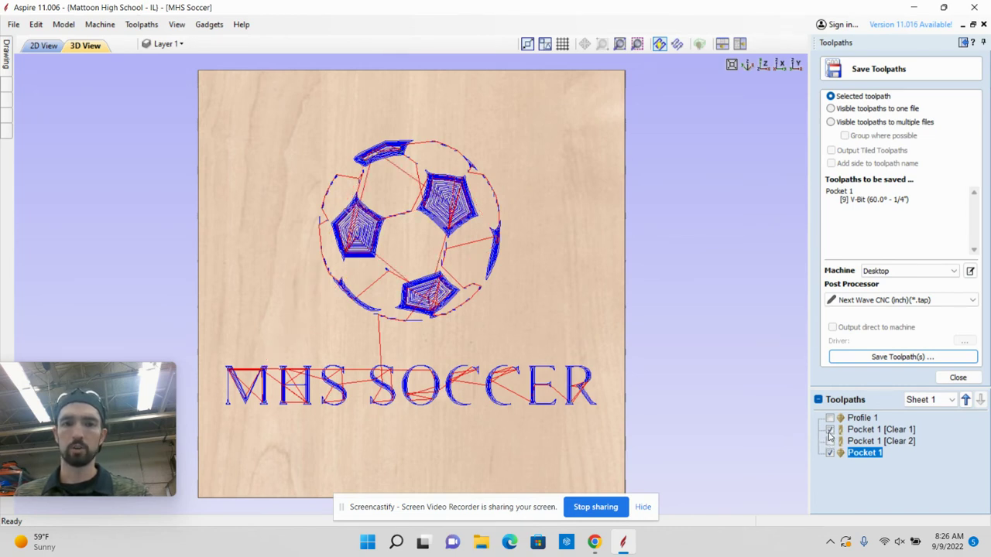
{"action": "left_click", "coordinate": [830, 430]}
{"action": "left_click", "coordinate": [830, 441]}
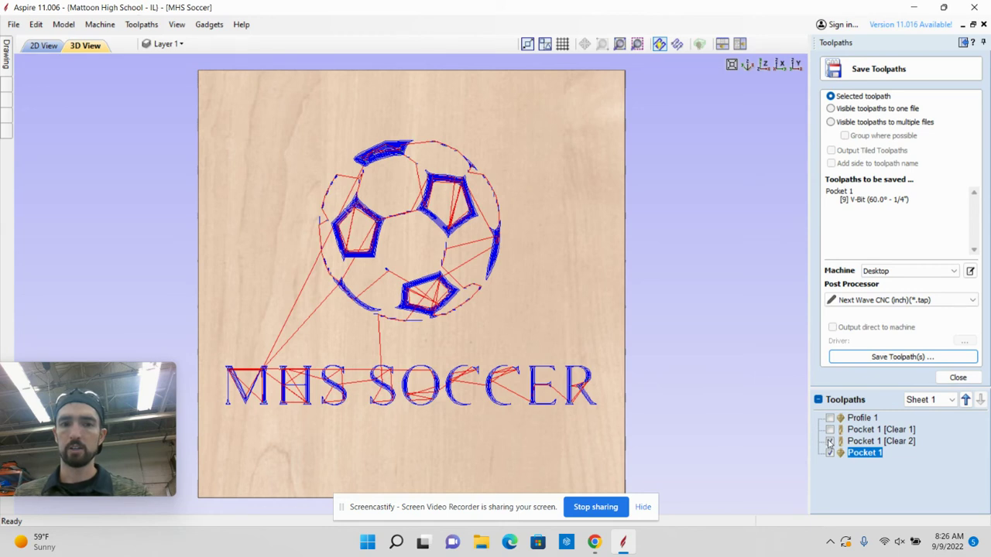
{"action": "left_click", "coordinate": [830, 441]}
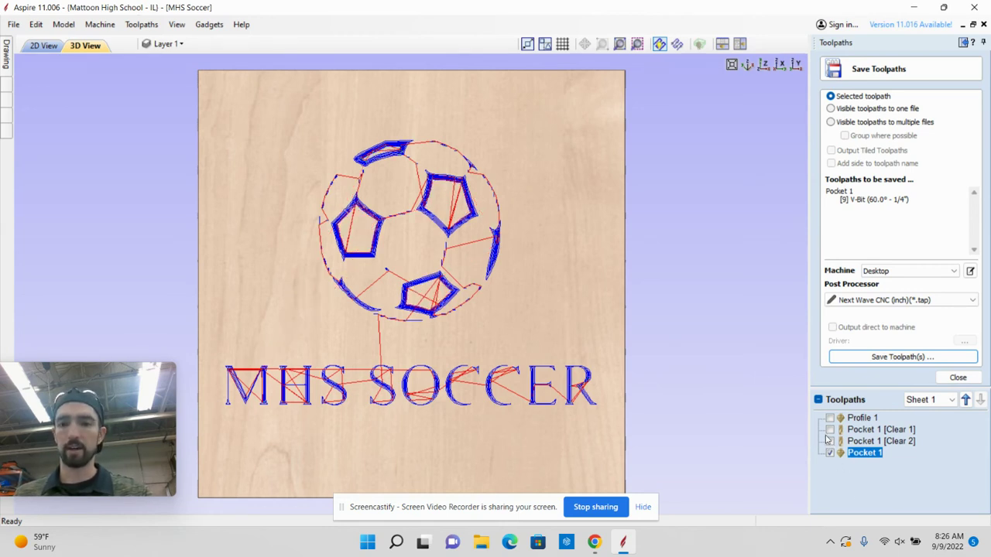
{"action": "left_click", "coordinate": [829, 430]}
{"action": "left_click", "coordinate": [830, 442]}
{"action": "left_click", "coordinate": [830, 441]}
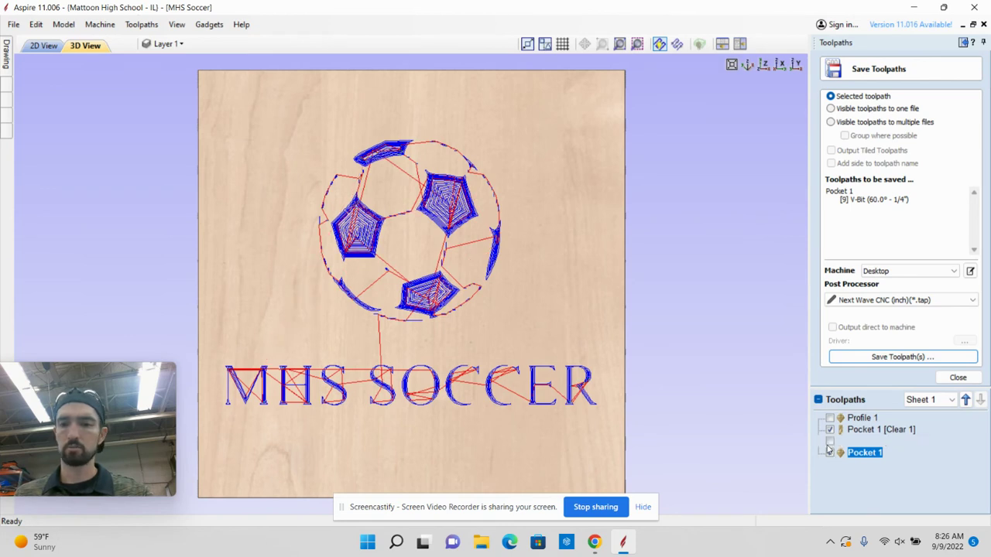
{"action": "left_click", "coordinate": [830, 430]}
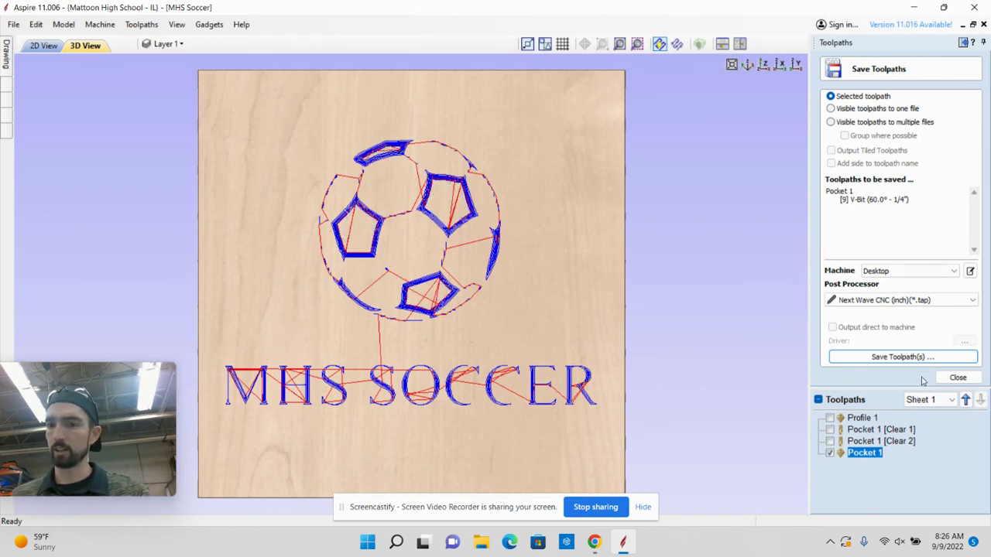
Step: Save the selected Pocket 1 toolpath to the Desktop as "Pocket 1 MHS Soccer" using the Next Wave CNC (inch)(*.tap) post processor
{"action": "left_click", "coordinate": [895, 301]}
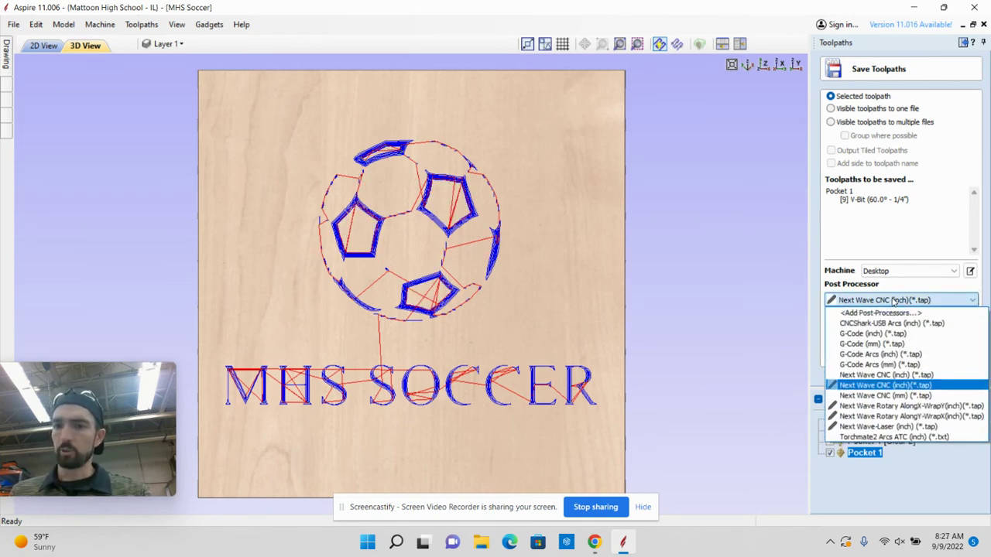
{"action": "left_click", "coordinate": [867, 385]}
{"action": "left_click", "coordinate": [916, 357]}
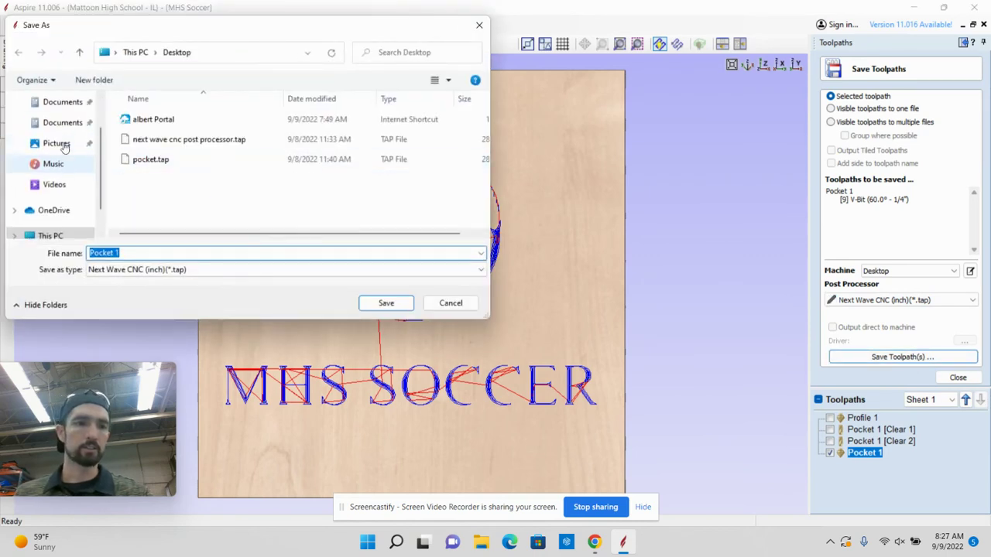
{"action": "left_click", "coordinate": [49, 128]}
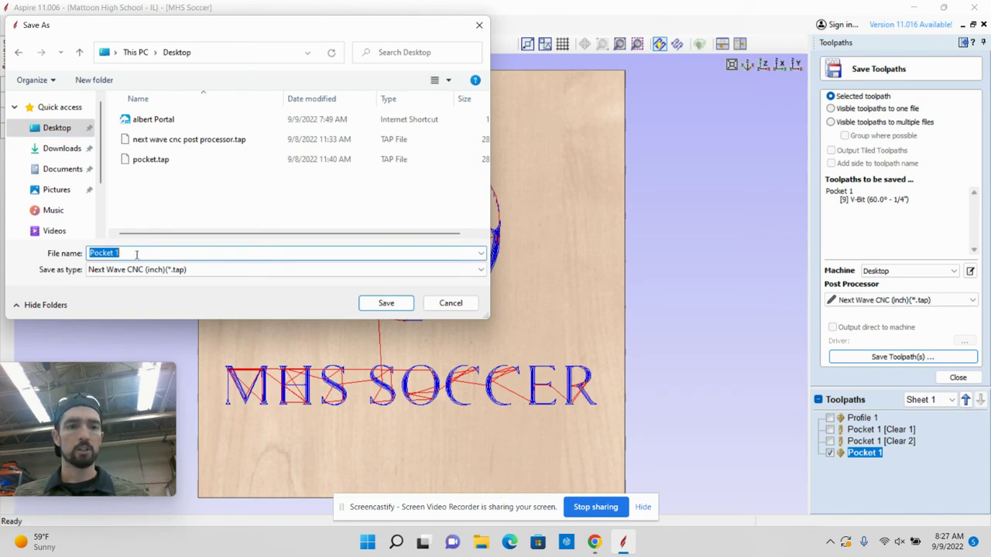
{"action": "left_click", "coordinate": [137, 253]}
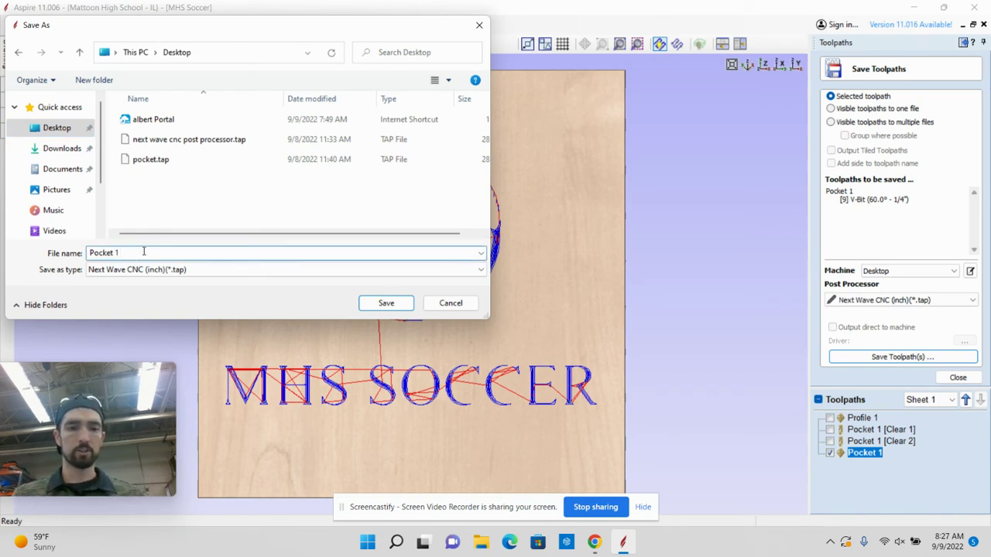
{"action": "type", "text": "MHS"}
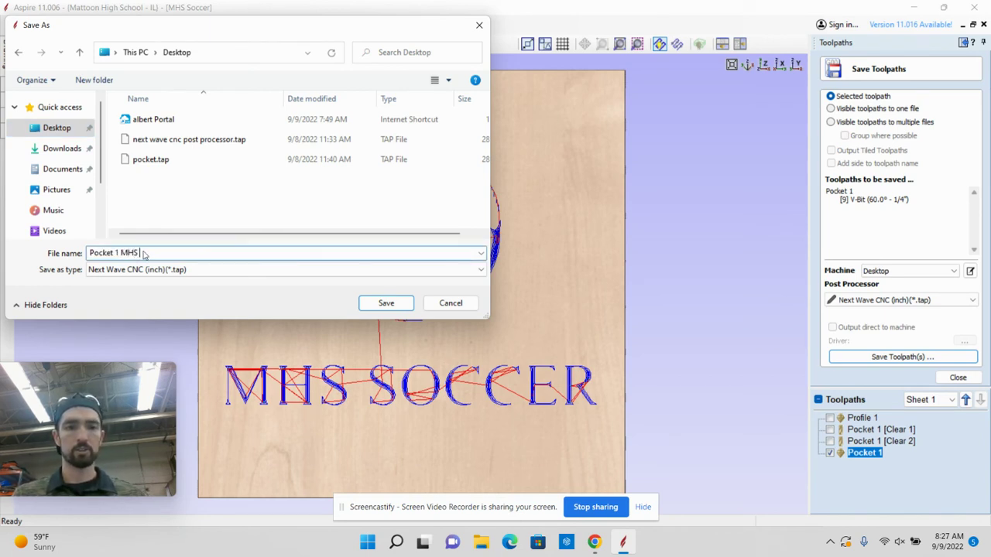
{"action": "type", "text": " Soccer"}
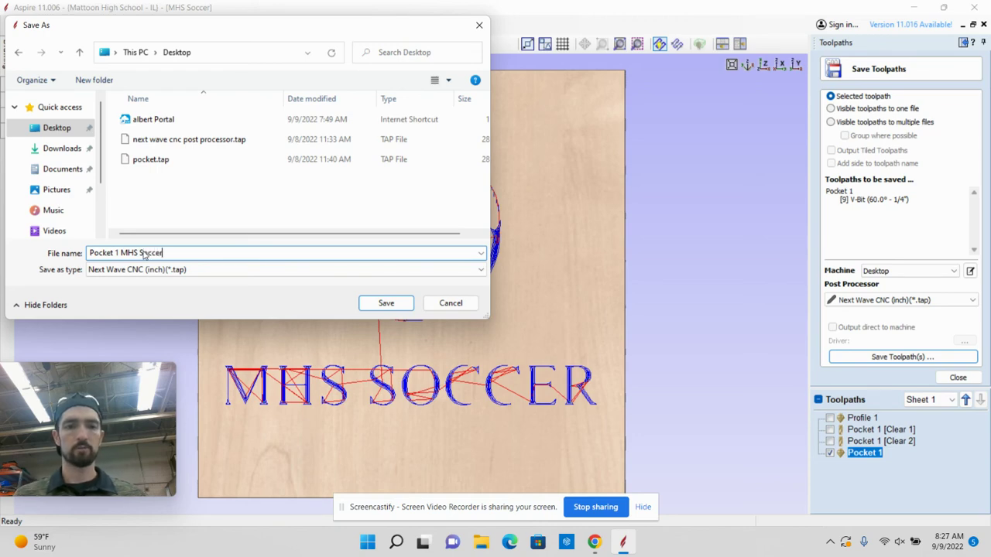
{"action": "left_click", "coordinate": [396, 304]}
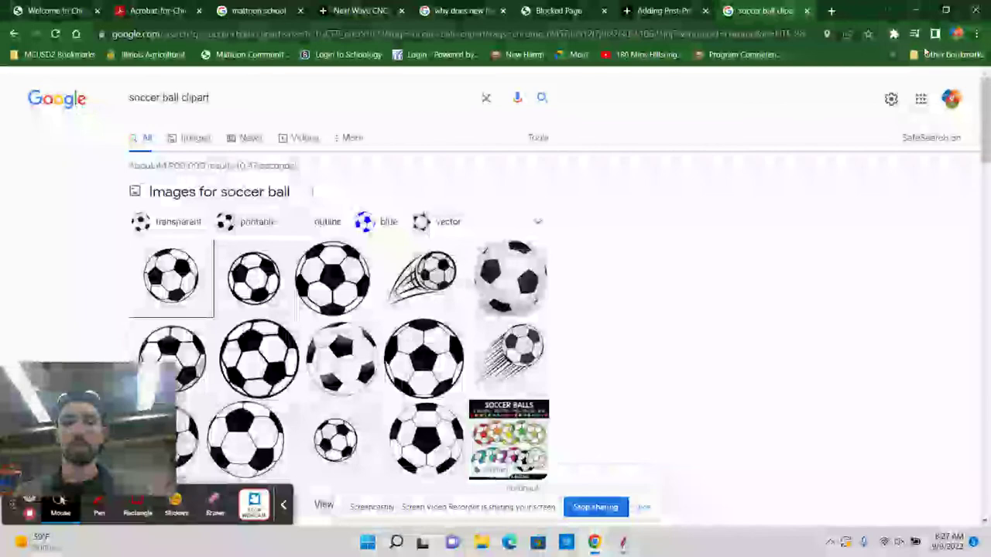
Step: Minimize the open windows and move Pocket 1 MHS Soccer.tap below the other two .tap files in the middle of the desktop
{"action": "left_click", "coordinate": [916, 7]}
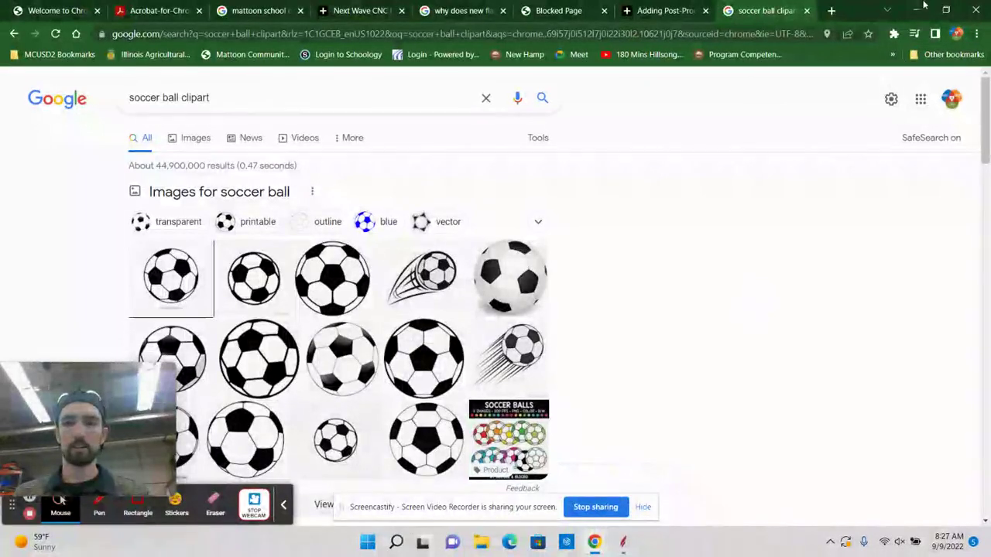
{"action": "left_click", "coordinate": [921, 8]}
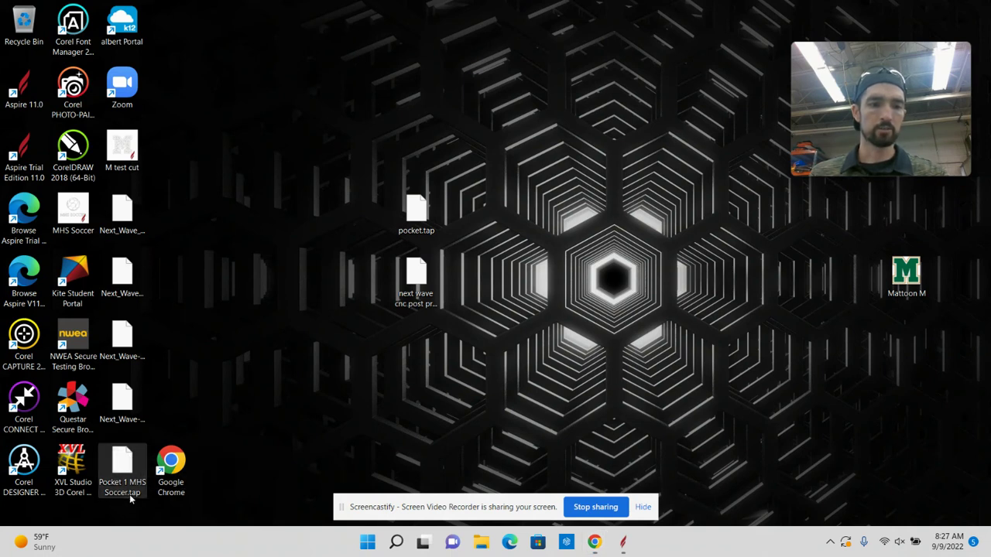
{"action": "left_click_drag", "start_coordinate": [135, 500], "coordinate": [420, 366]}
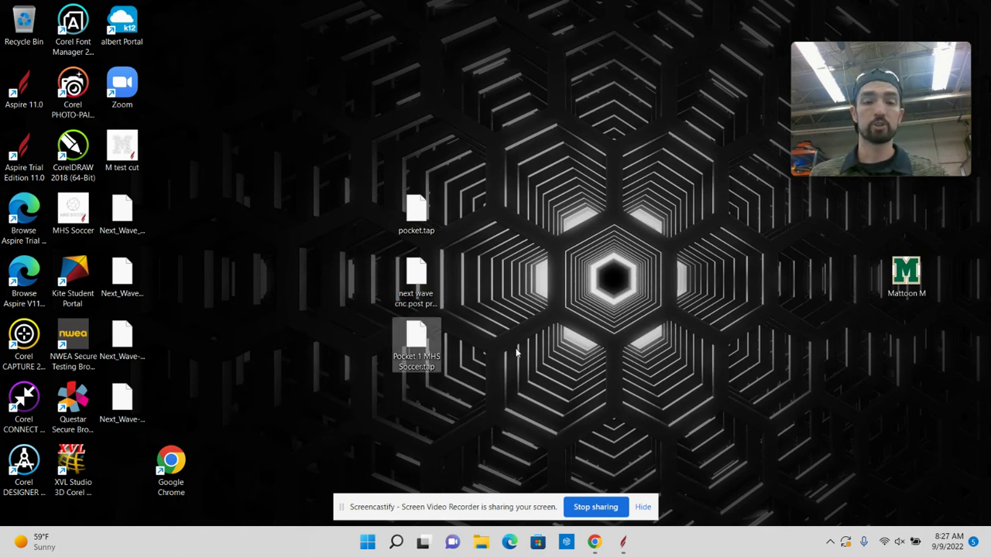
{"action": "left_click", "coordinate": [418, 277]}
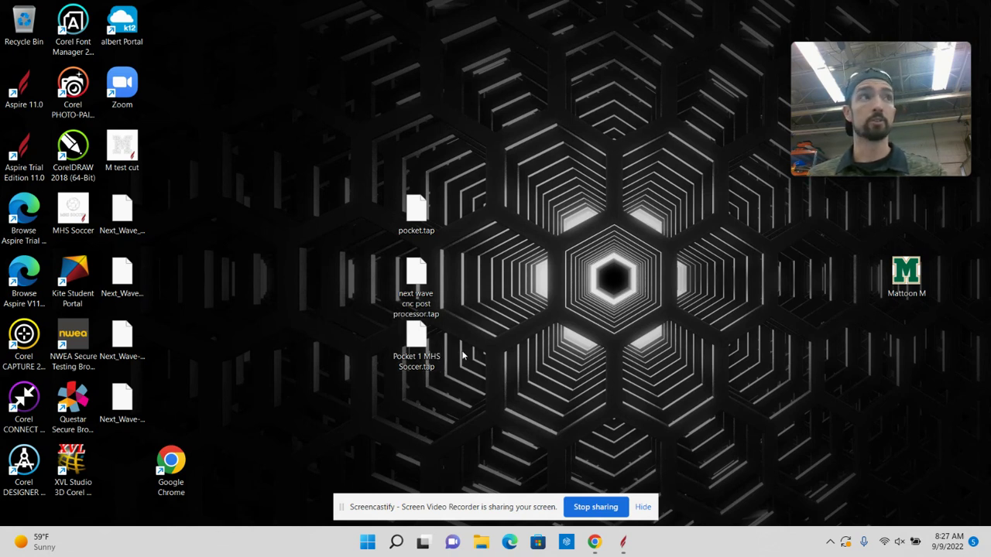
{"action": "left_click", "coordinate": [433, 348]}
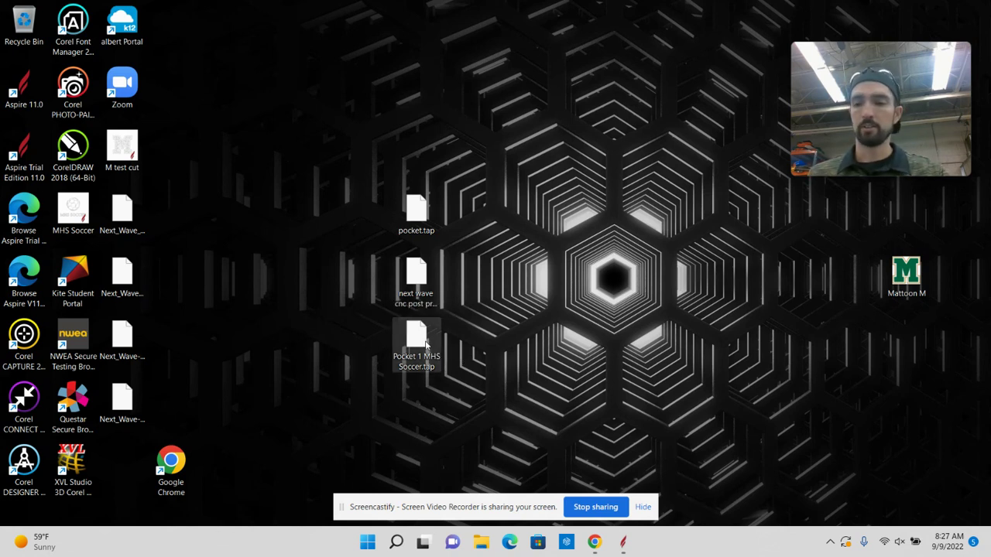
{"action": "left_click", "coordinate": [447, 396]}
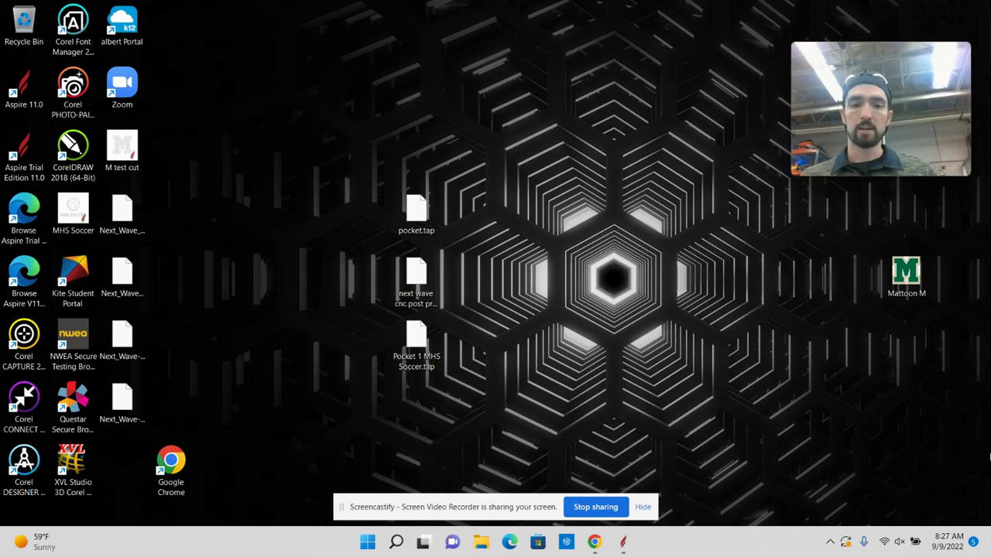
Step: Open File Explorer and reposition its window on the desktop
{"action": "left_click", "coordinate": [481, 542]}
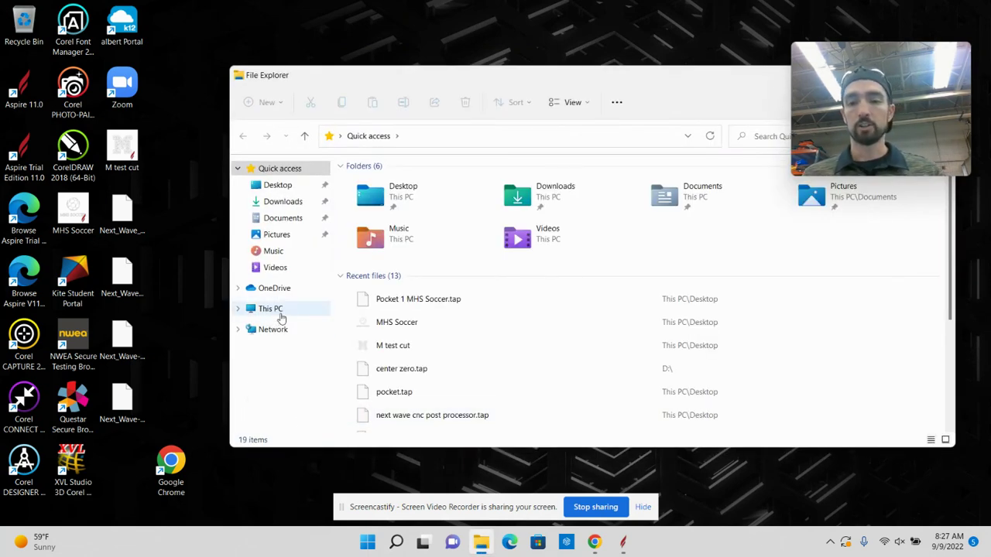
{"action": "left_click_drag", "start_coordinate": [465, 79], "coordinate": [745, 101]}
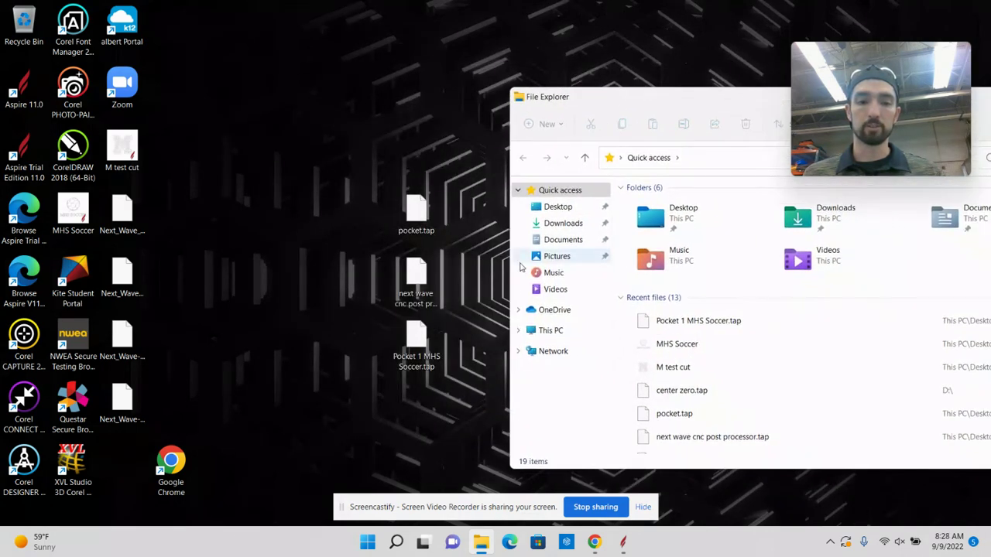
{"action": "mouse_move", "coordinate": [415, 345]}
{"action": "left_mouse_down"}
{"action": "mouse_move", "coordinate": [834, 370]}
{"action": "mouse_move", "coordinate": [845, 386]}
{"action": "mouse_move", "coordinate": [788, 370]}
{"action": "mouse_move", "coordinate": [374, 358]}
{"action": "mouse_move", "coordinate": [410, 326]}
{"action": "mouse_move", "coordinate": [416, 341]}
{"action": "left_mouse_up"}
{"action": "left_click_drag", "start_coordinate": [653, 108], "coordinate": [174, 109]}
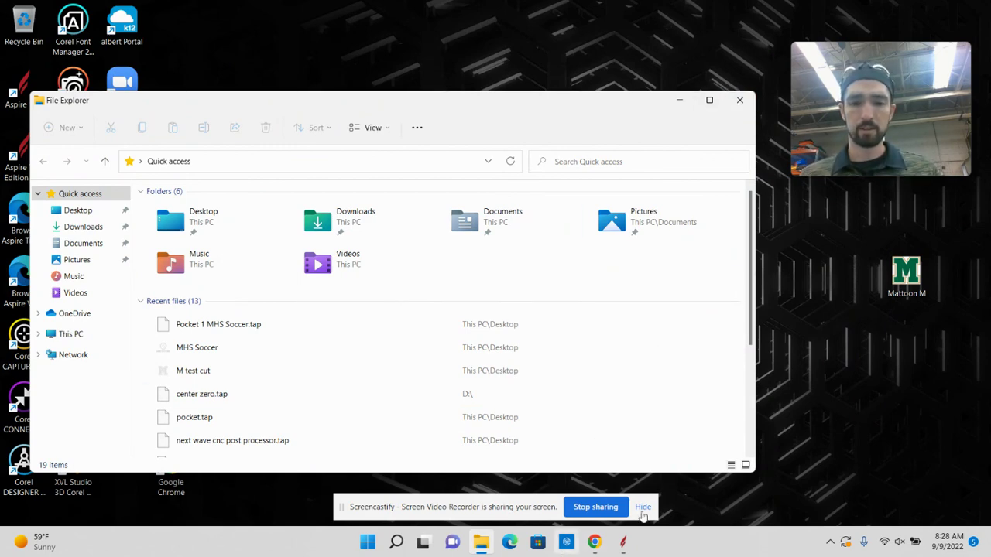
{"action": "mouse_move", "coordinate": [594, 542]}
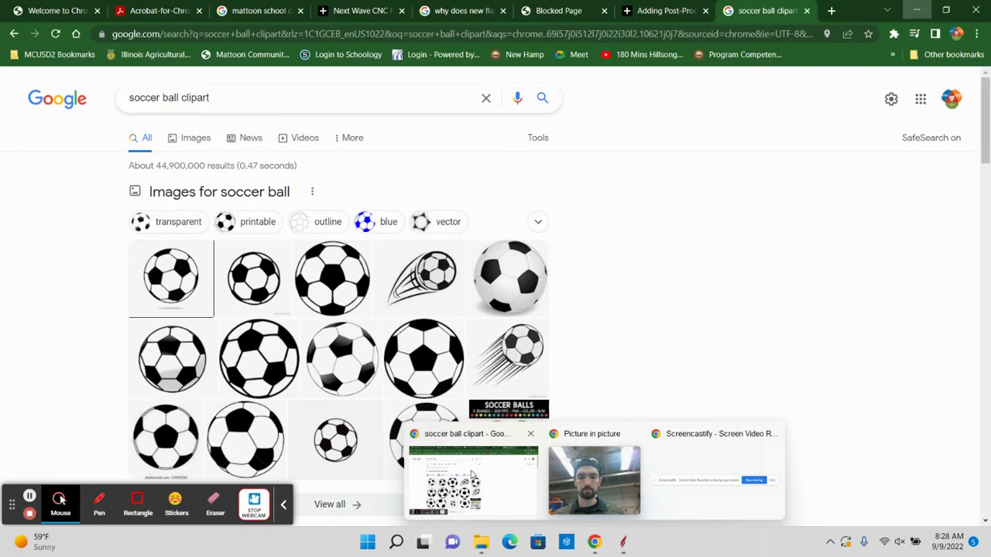